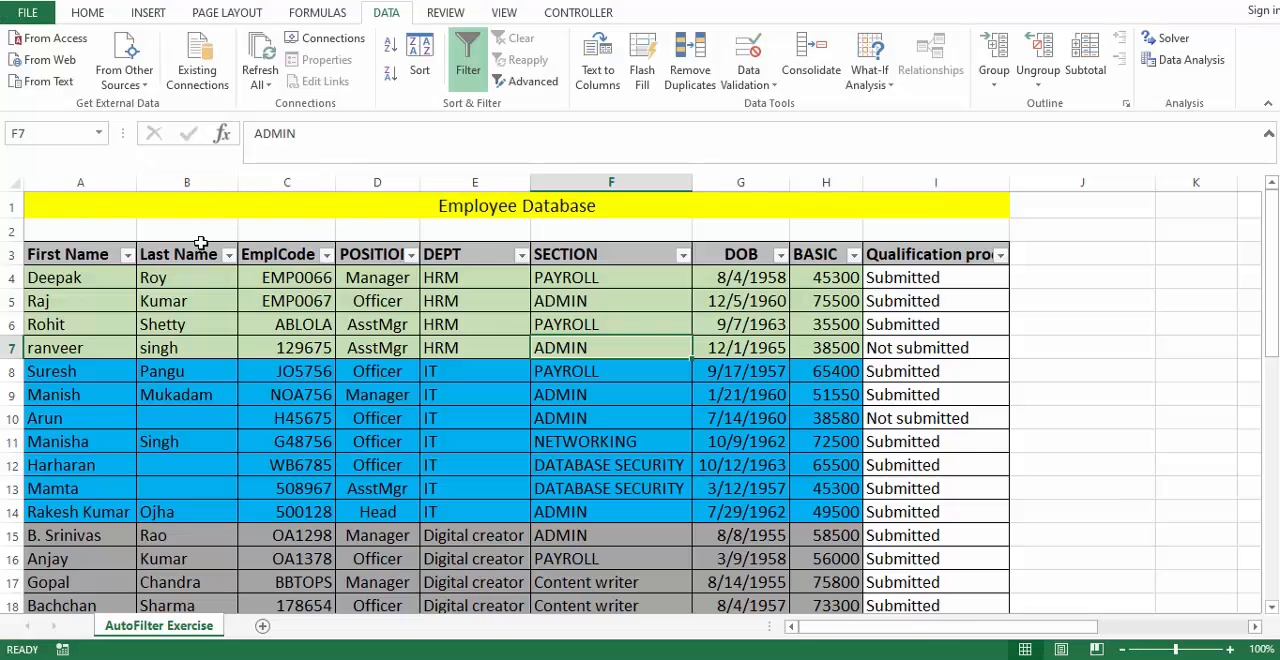
- Examine the employee database columns and the list of ten filter questions below the data
drag(66, 206, 793, 442)
click(449, 410)
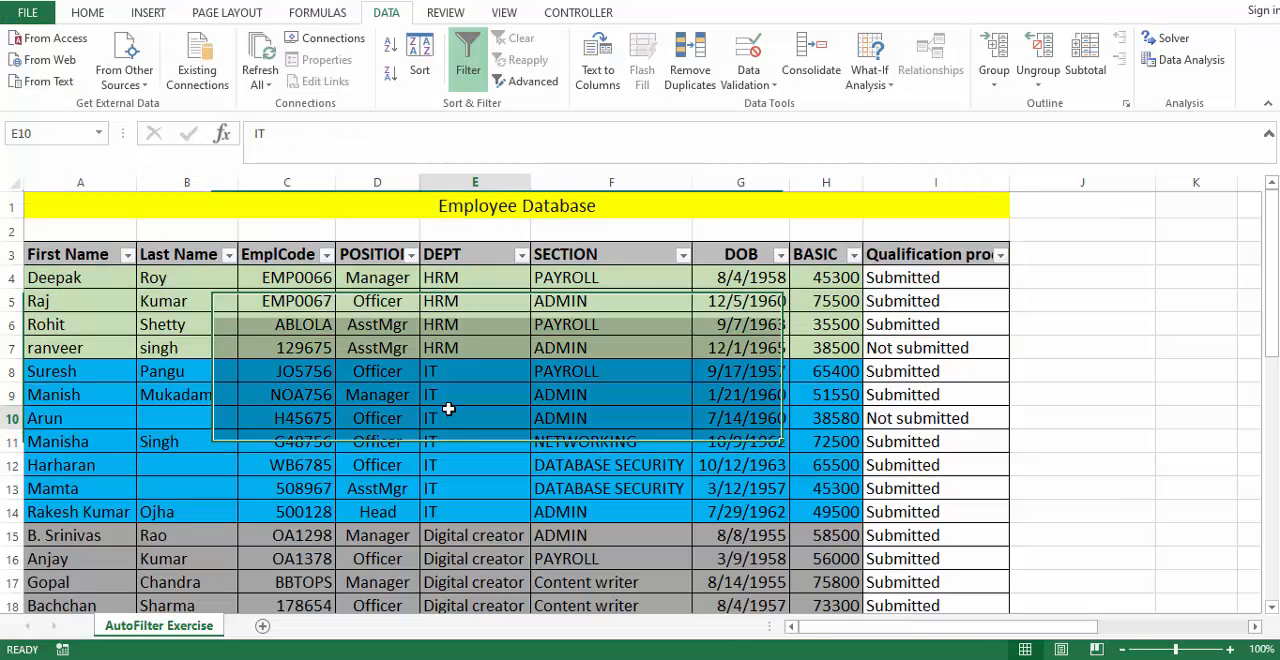
scroll(457, 346, down, 4)
scroll(457, 346, up, 4)
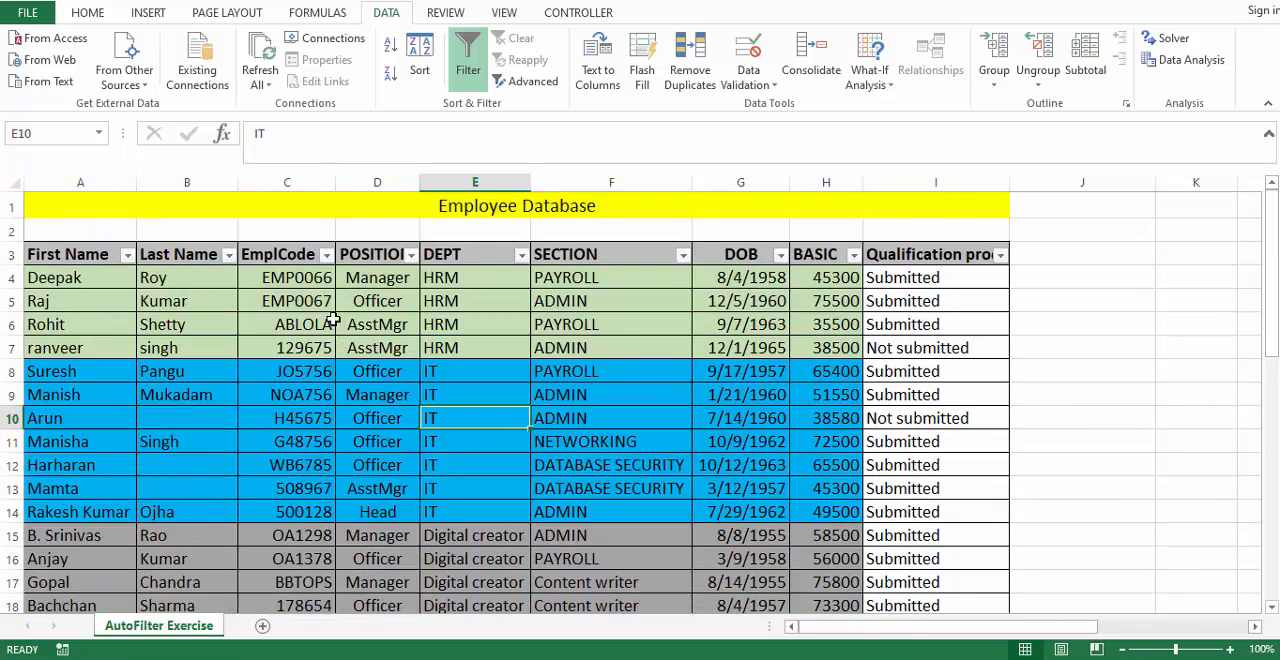
click(366, 285)
click(496, 278)
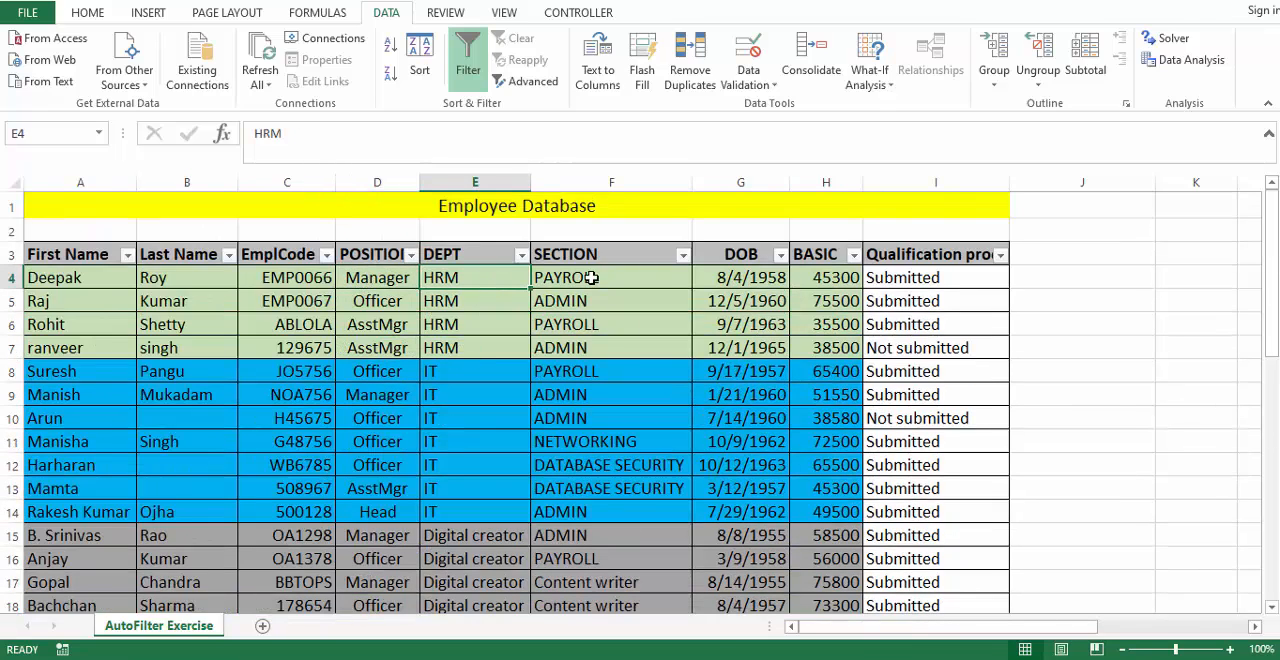
drag(843, 278, 843, 535)
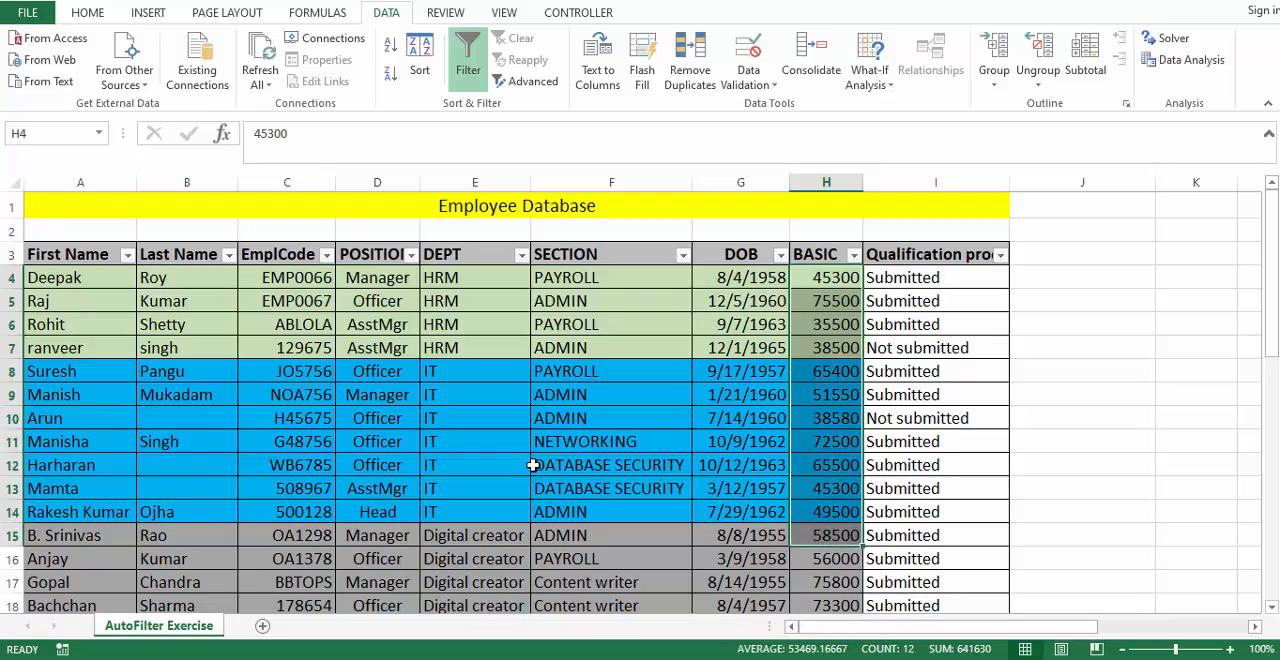
scroll(533, 465, down, 7)
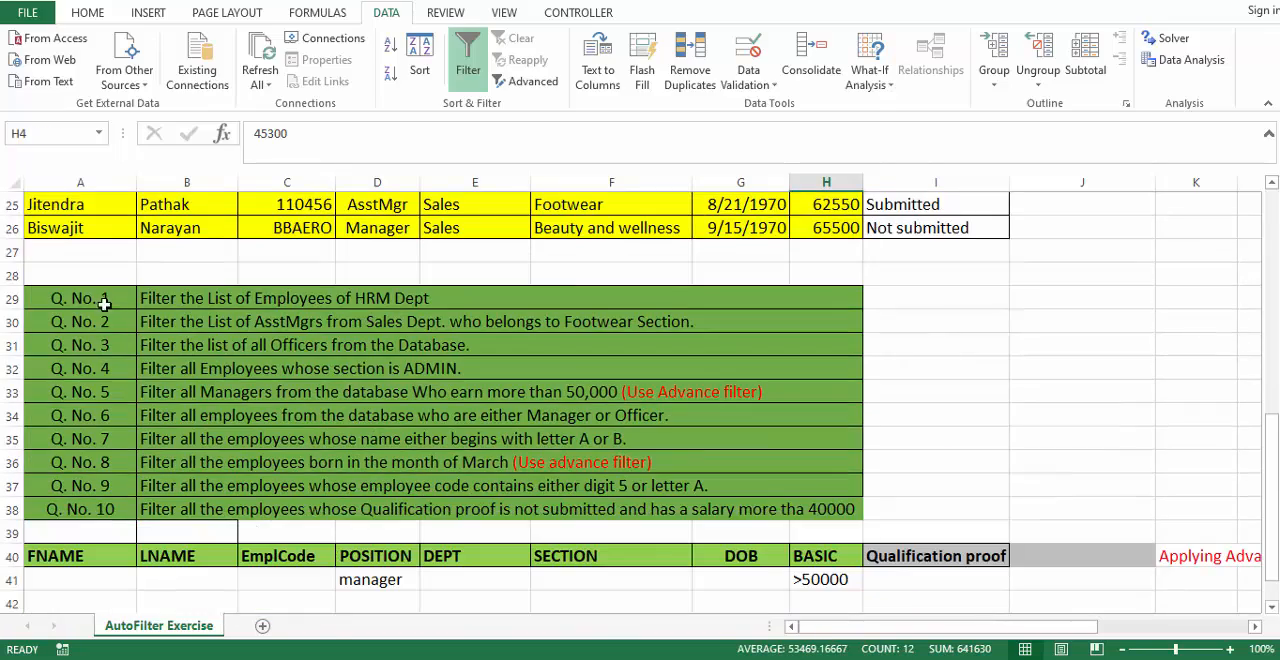
drag(104, 304, 830, 508)
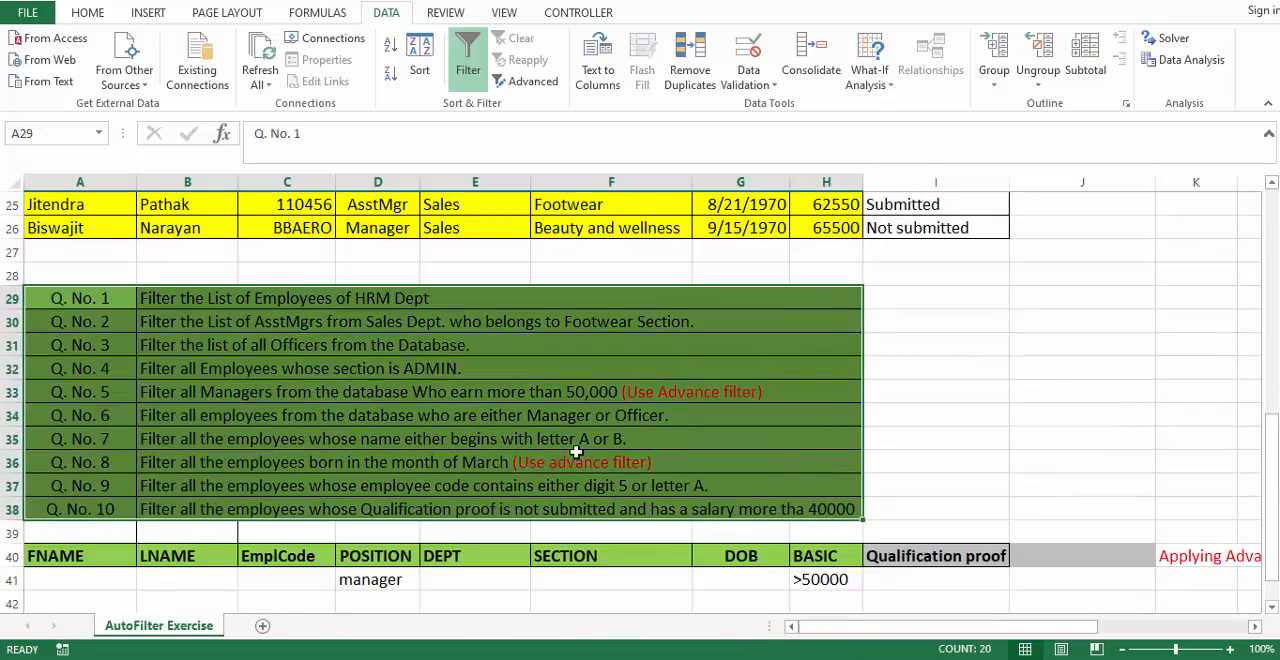
scroll(576, 452, up, 8)
click(500, 418)
- Toggle AutoFilter off and back on twice for the table's header row, with the DEPT heading selected
click(473, 254)
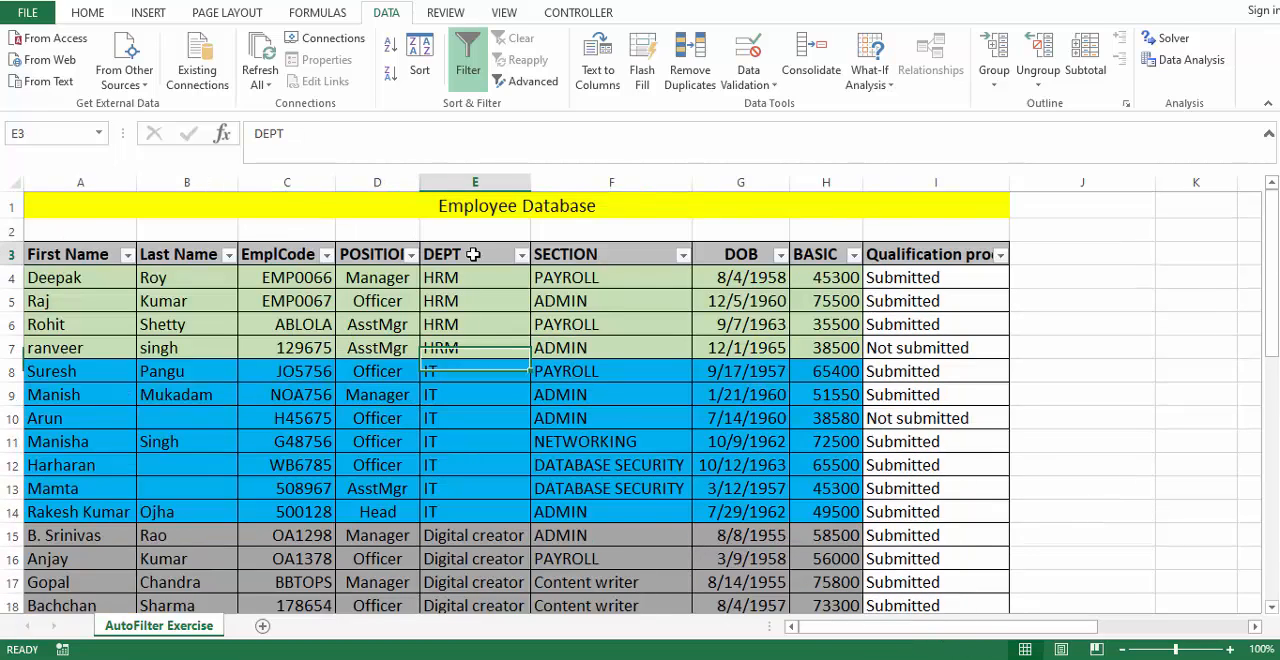
click(468, 52)
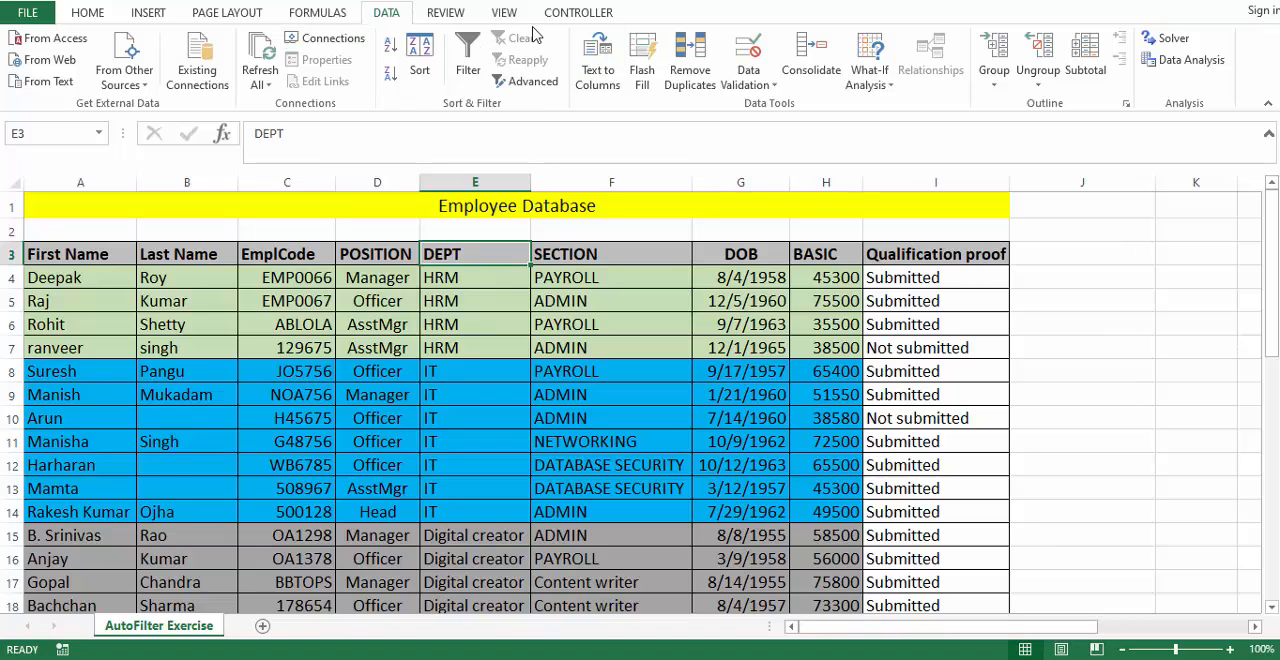
click(468, 58)
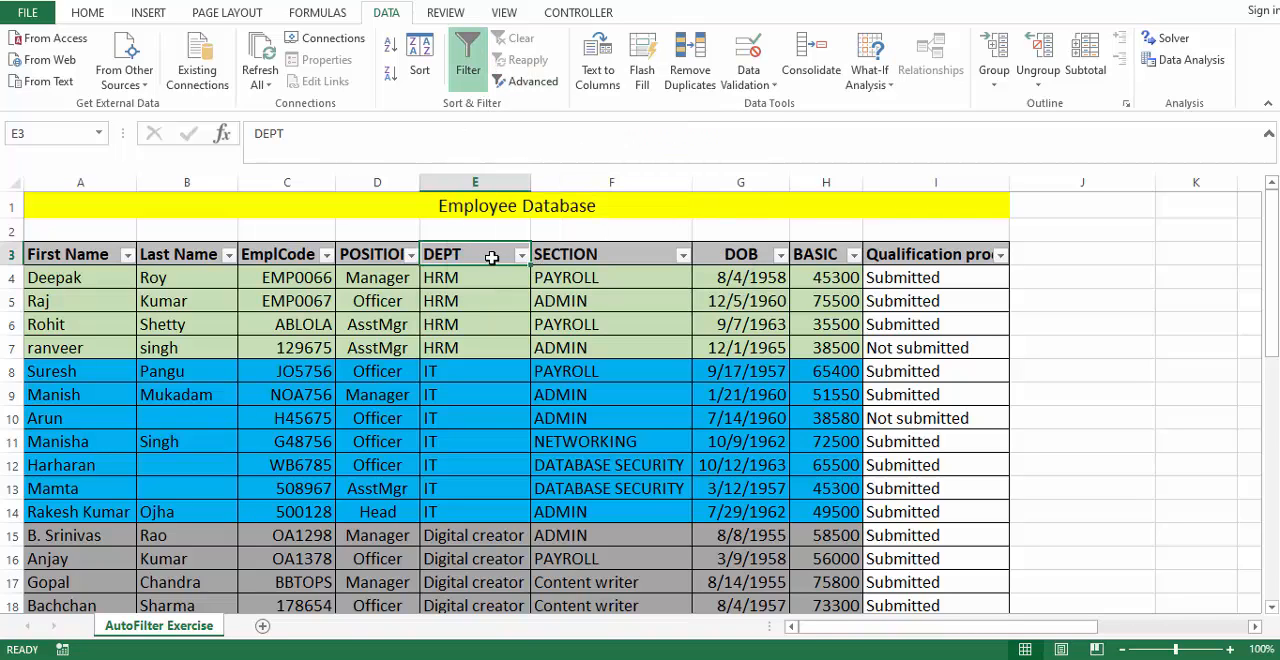
key(ctrl+shift+l)
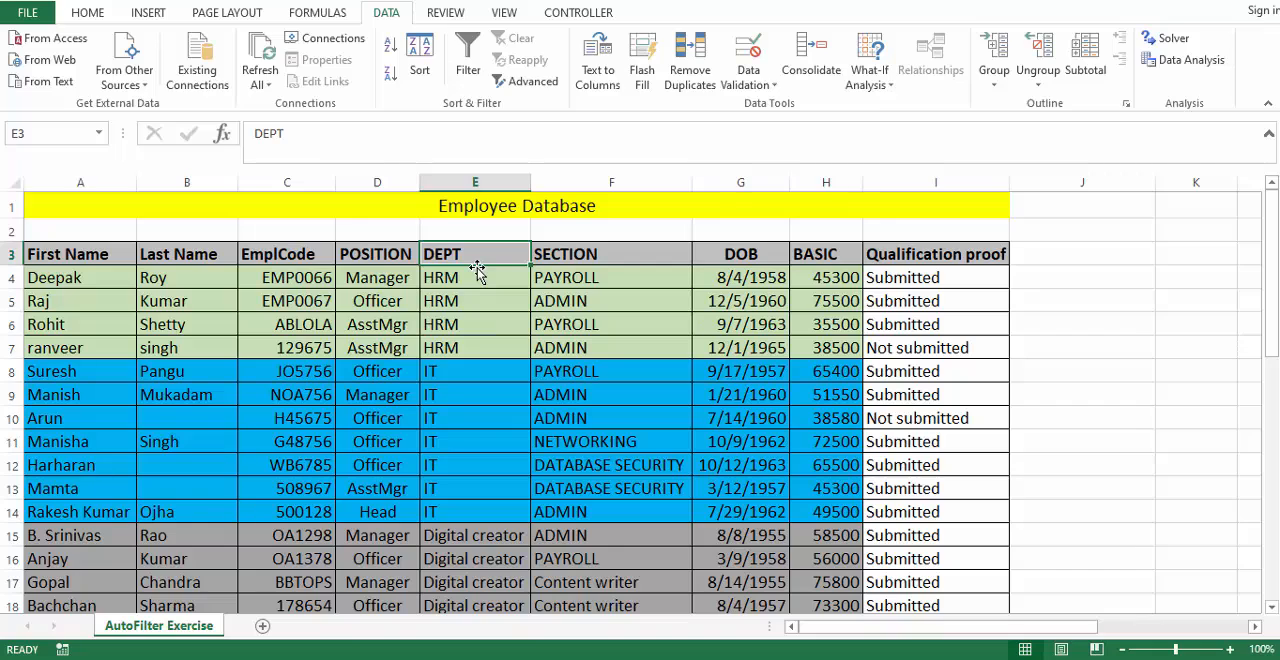
key(ctrl+shift+l)
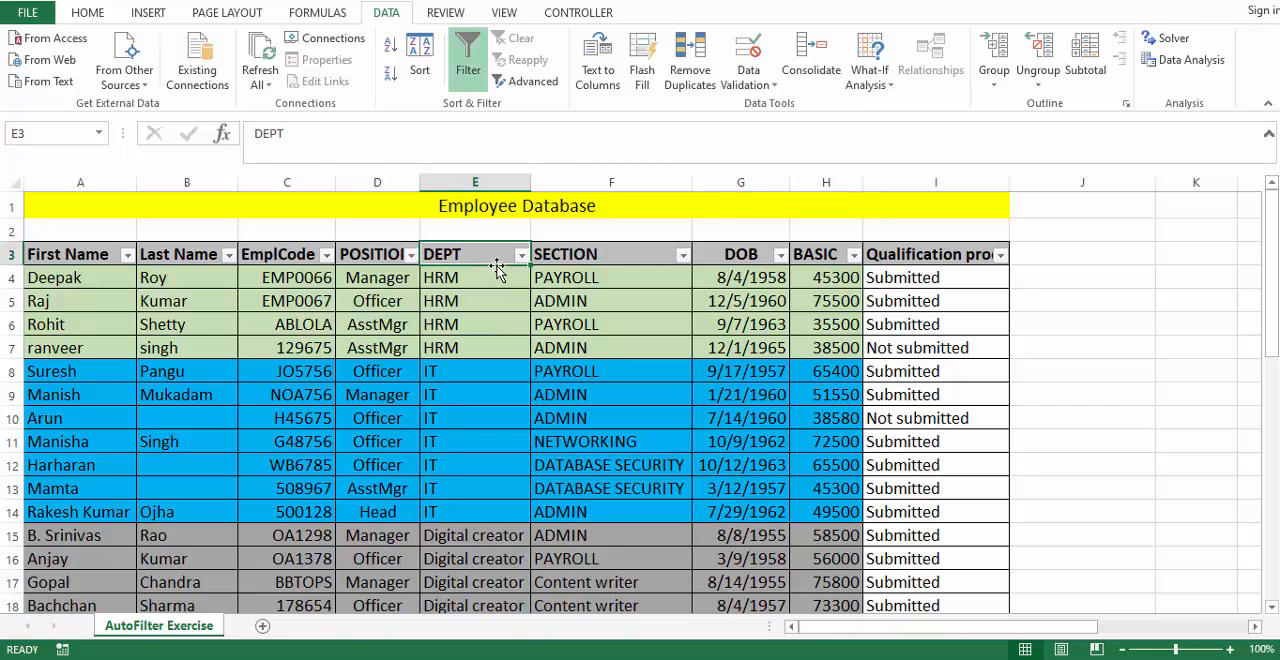
- Apply a custom filter to the DEPT column showing rows that equal hrm, and check the filtered employees
scroll(493, 331, down, 8)
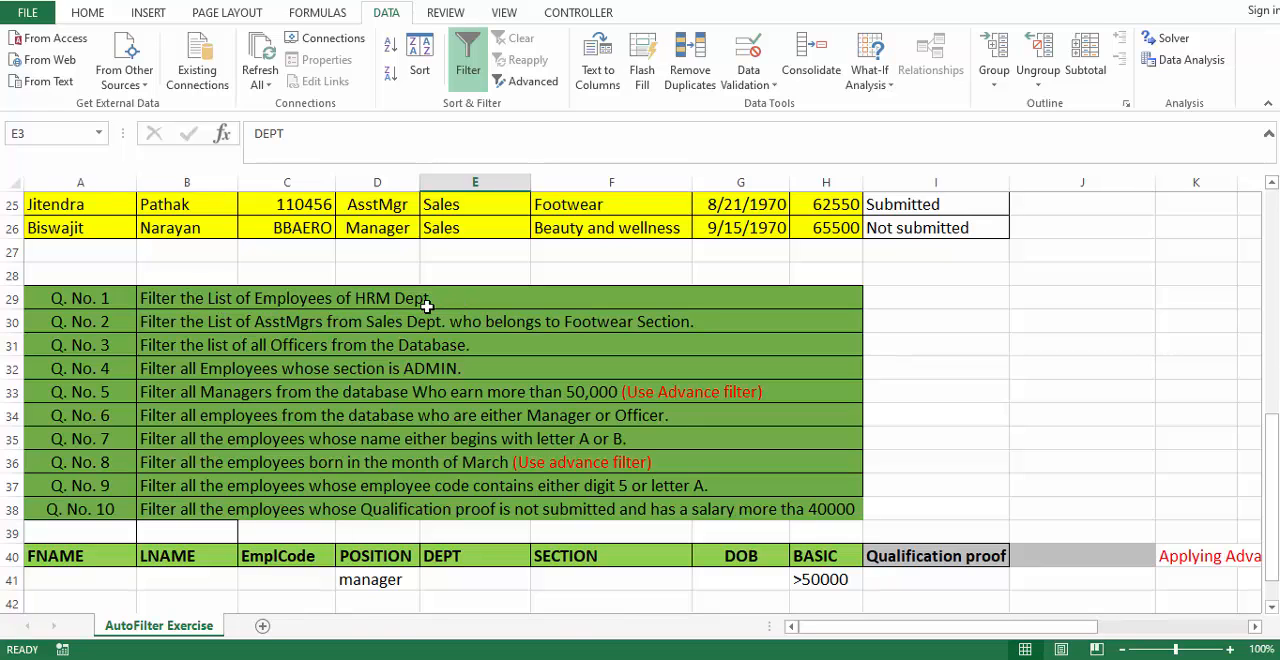
scroll(436, 323, up, 8)
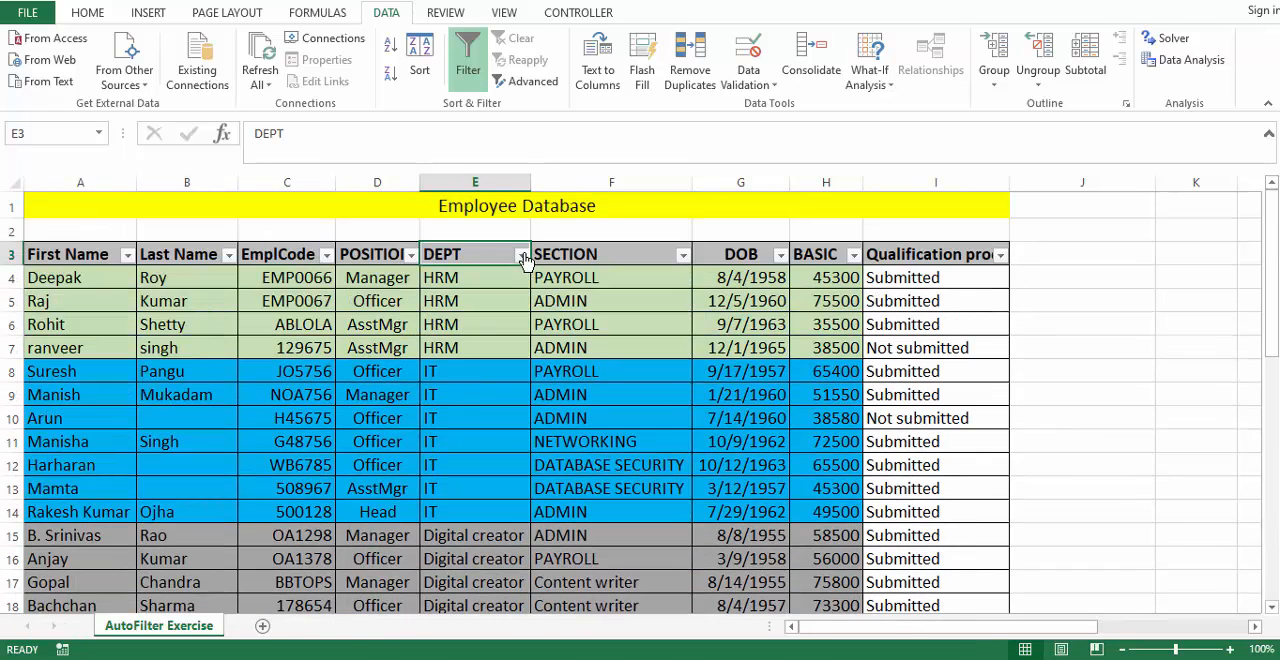
click(521, 255)
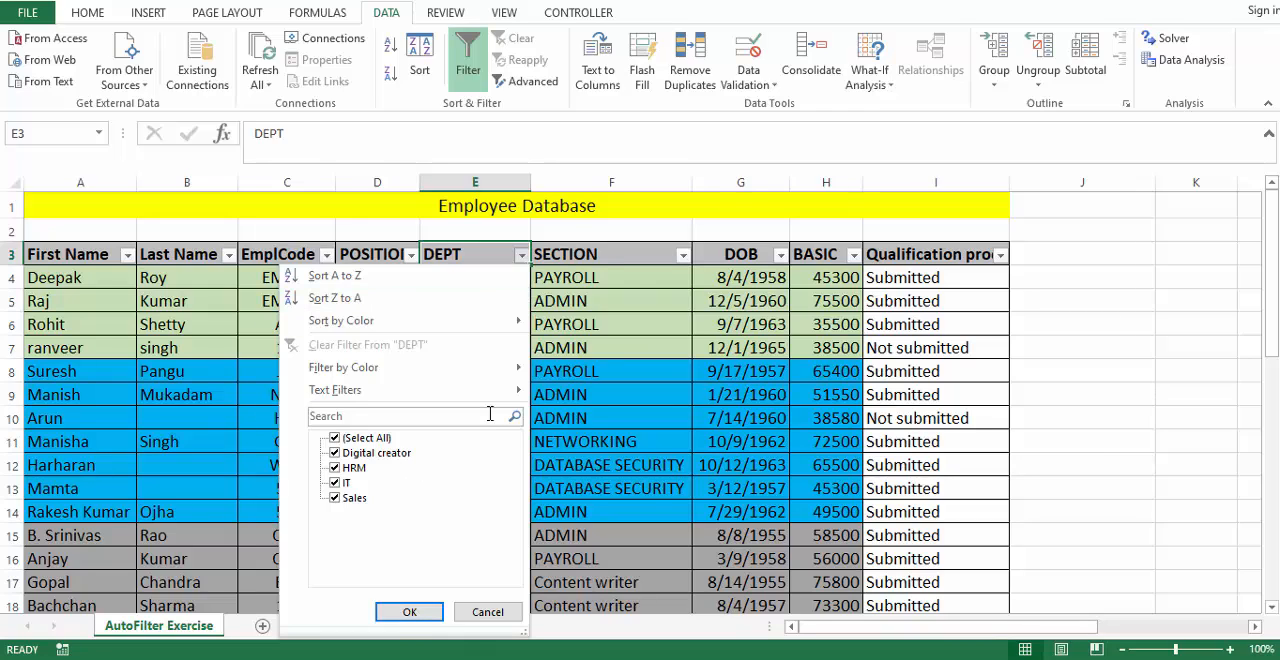
click(366, 438)
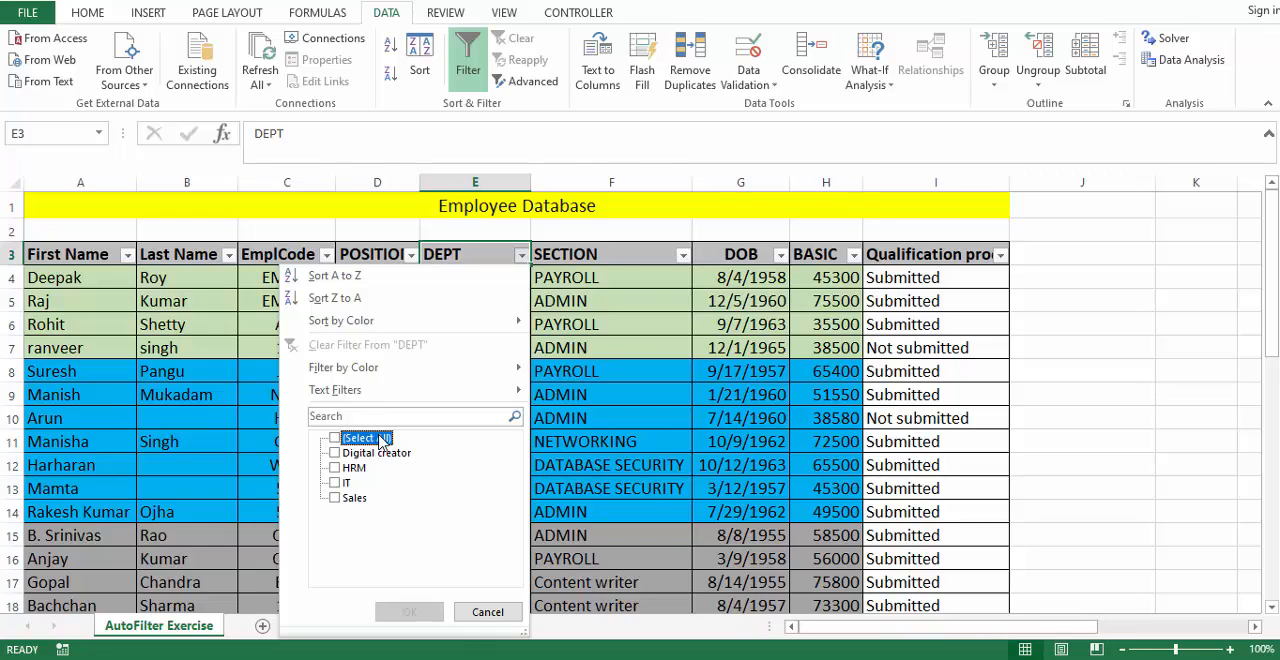
click(380, 441)
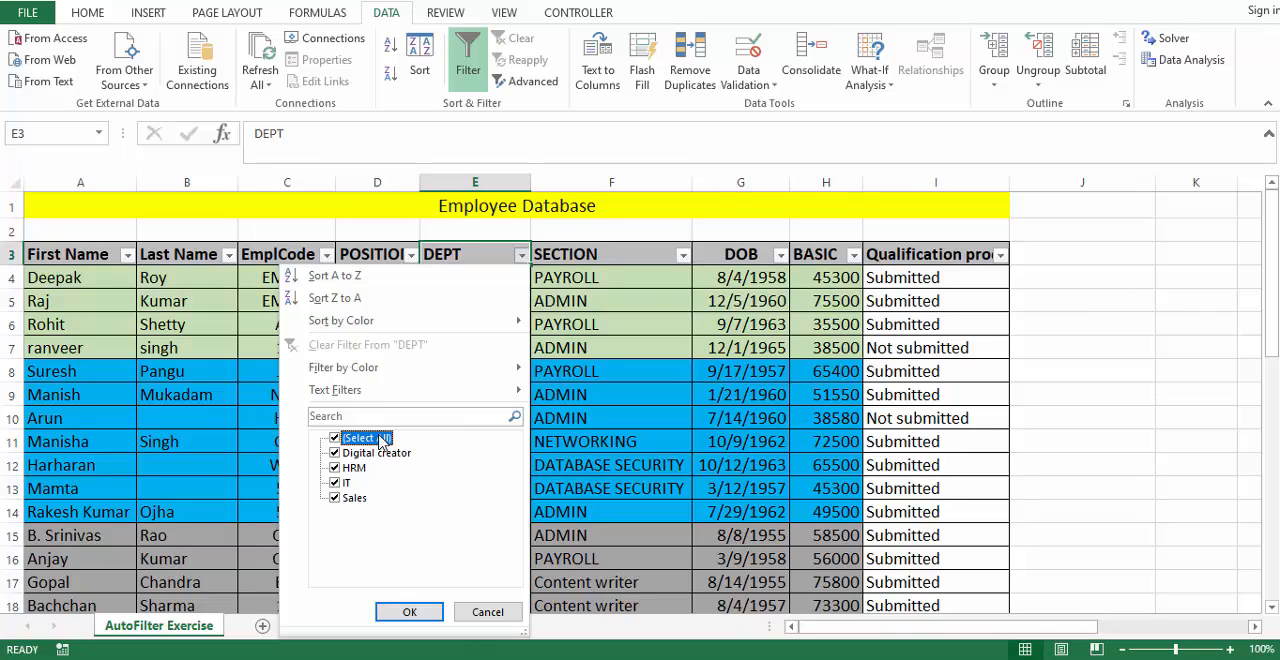
click(380, 441)
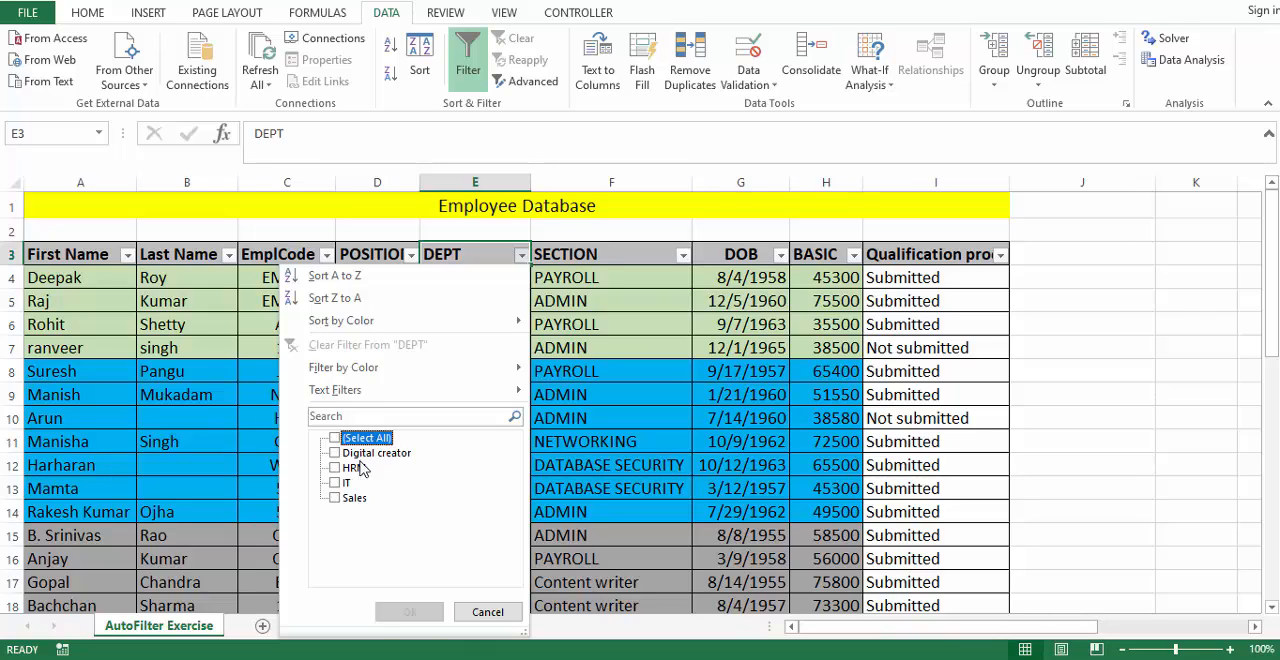
click(366, 441)
mouse_move(377, 401)
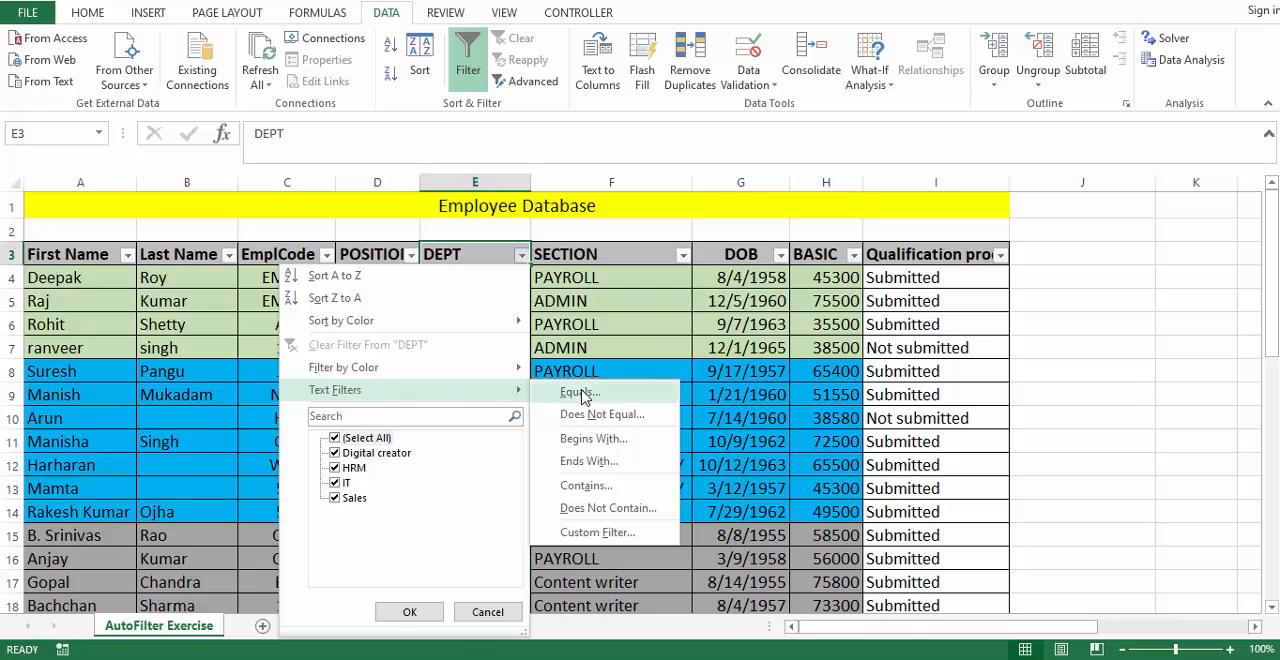
click(613, 538)
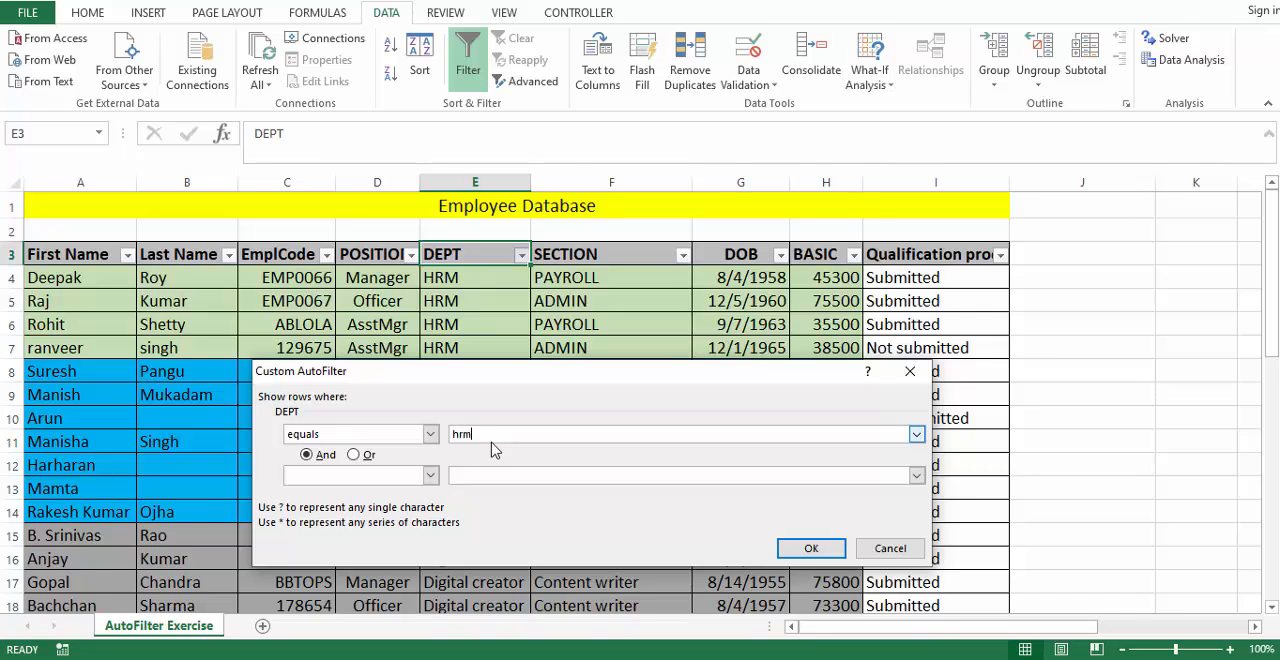
key(Return)
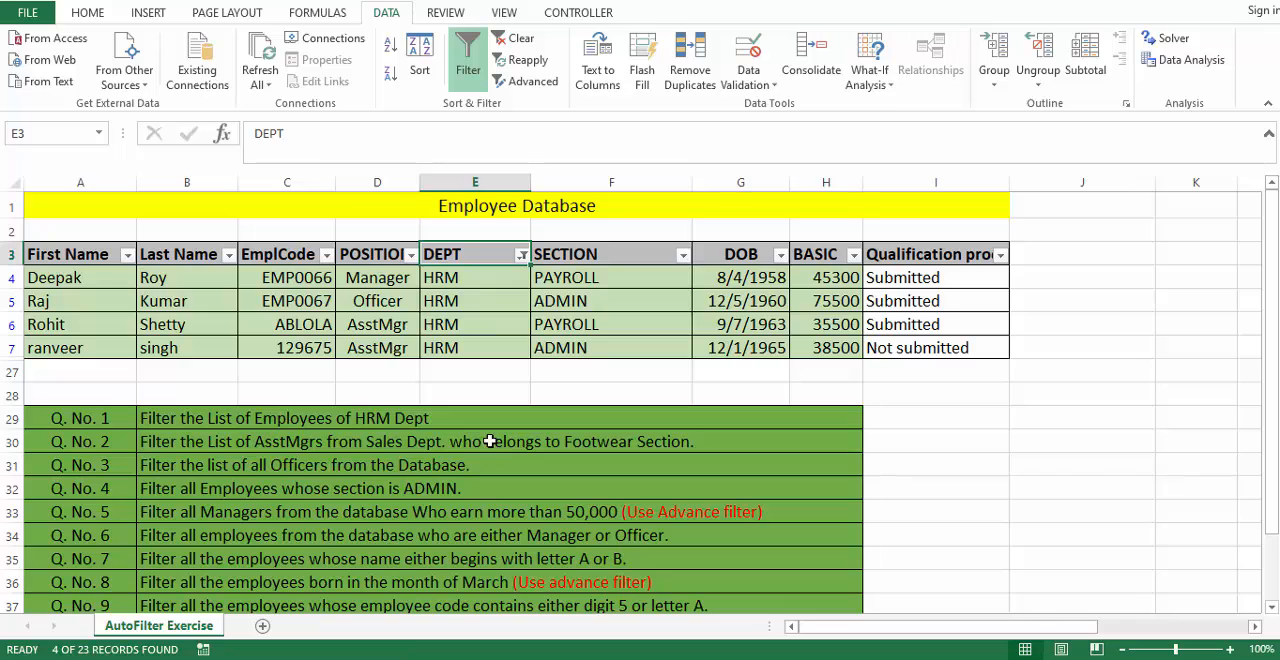
drag(110, 278, 476, 350)
click(476, 350)
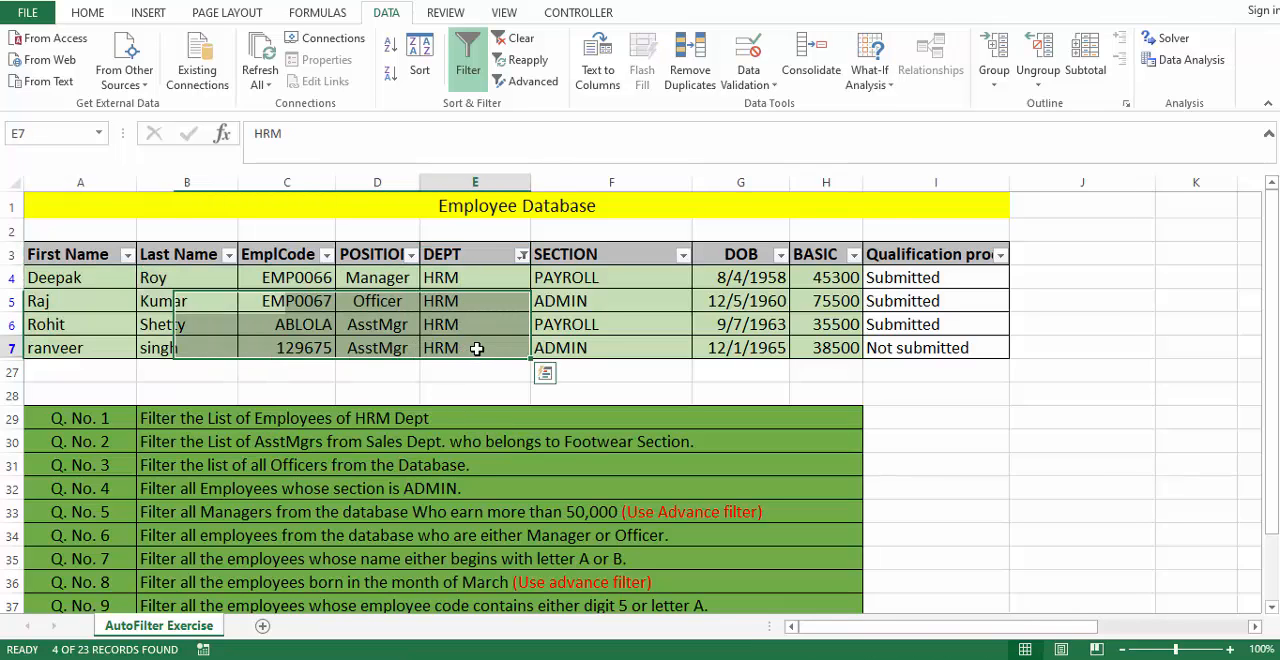
- Reset the DEPT column's filter to include all departments
click(522, 257)
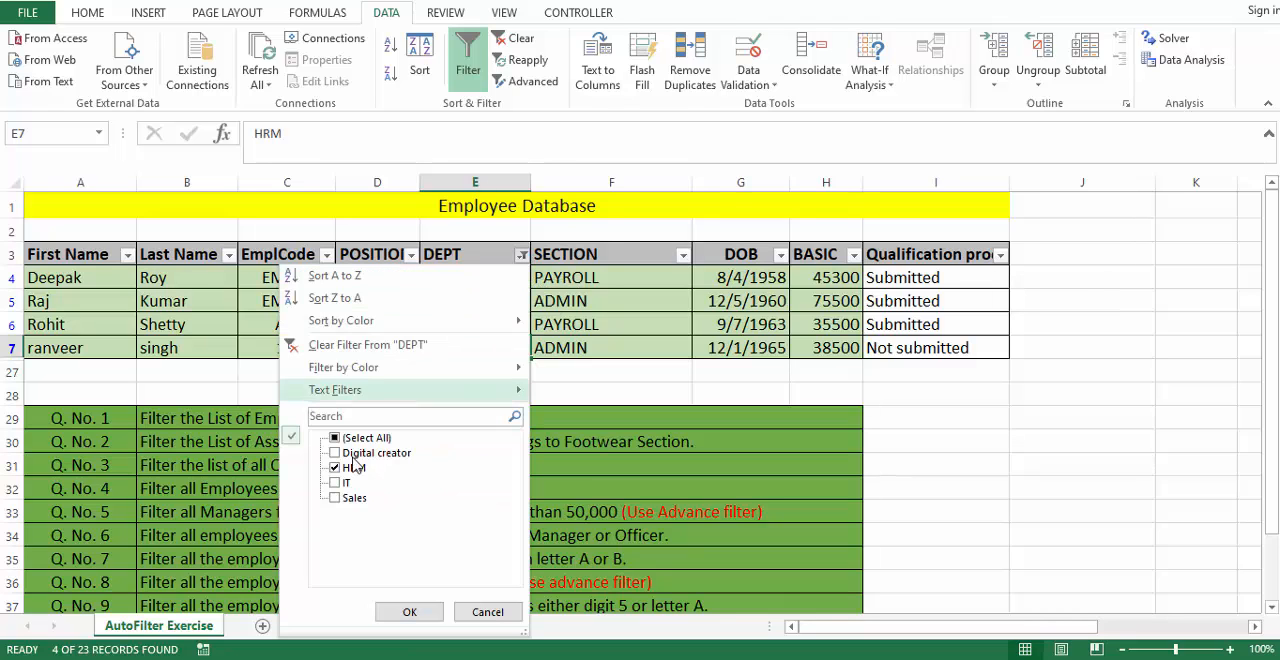
click(360, 438)
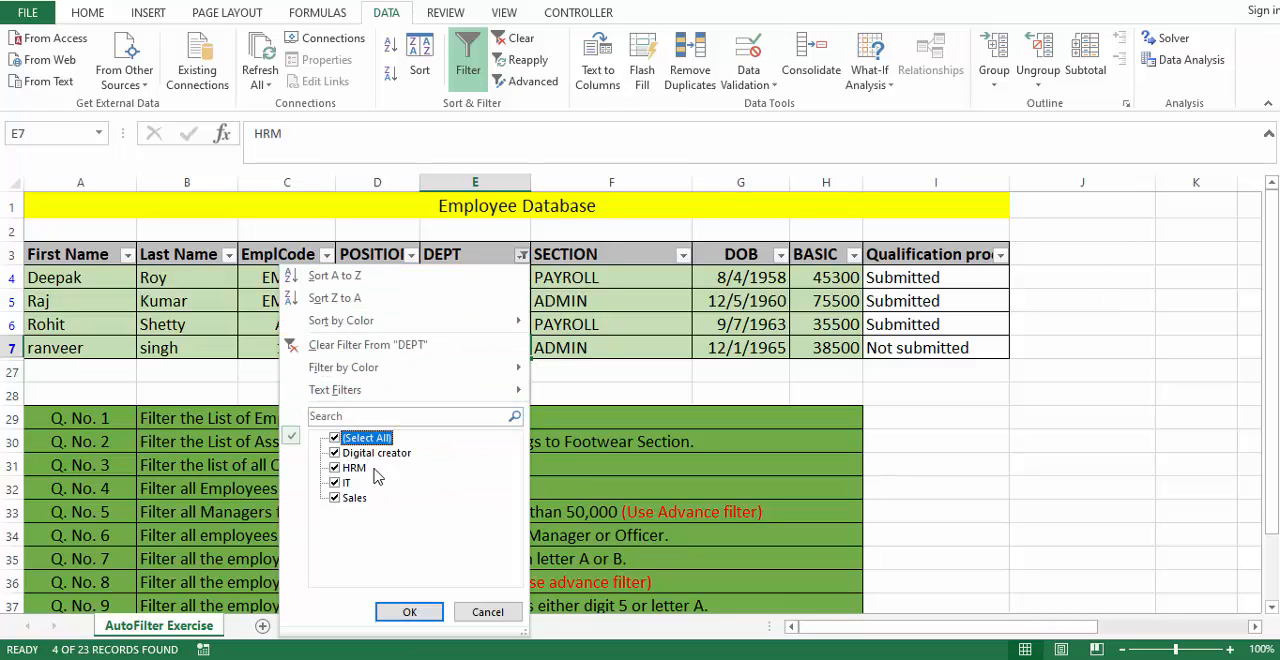
click(409, 611)
- Read question 2 and filter the POSITION column to show only AsstMgr
scroll(400, 505, down, 1)
scroll(400, 505, down, 7)
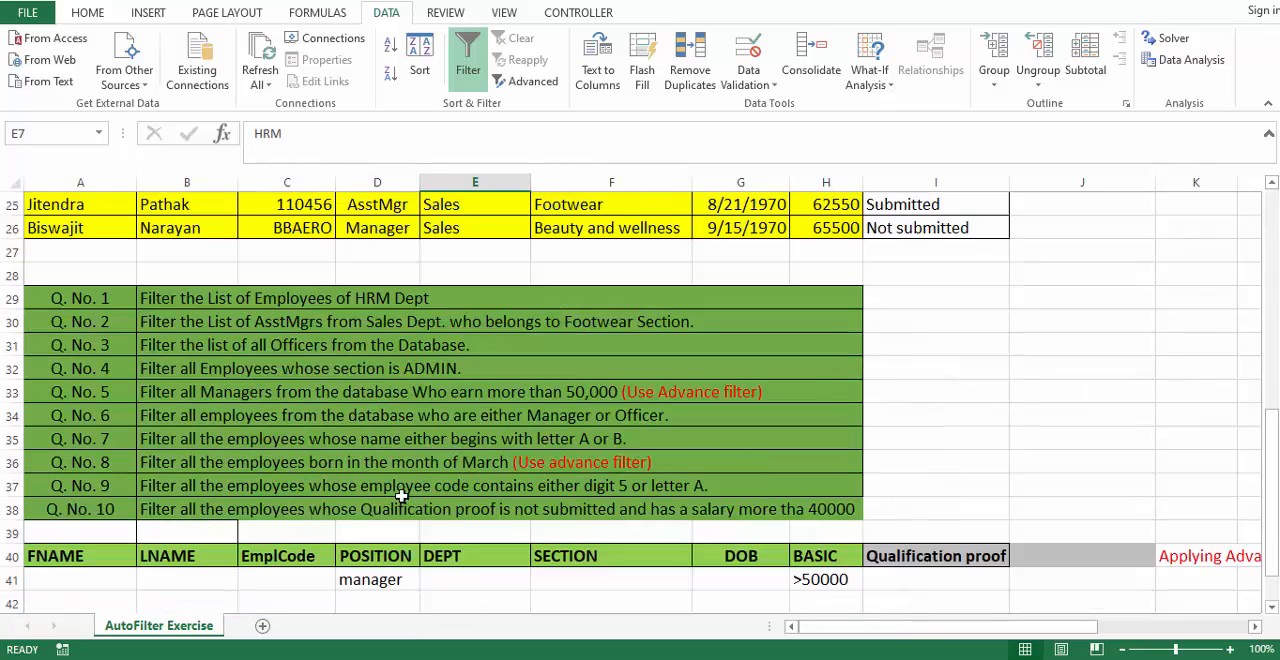
scroll(266, 333, up, 8)
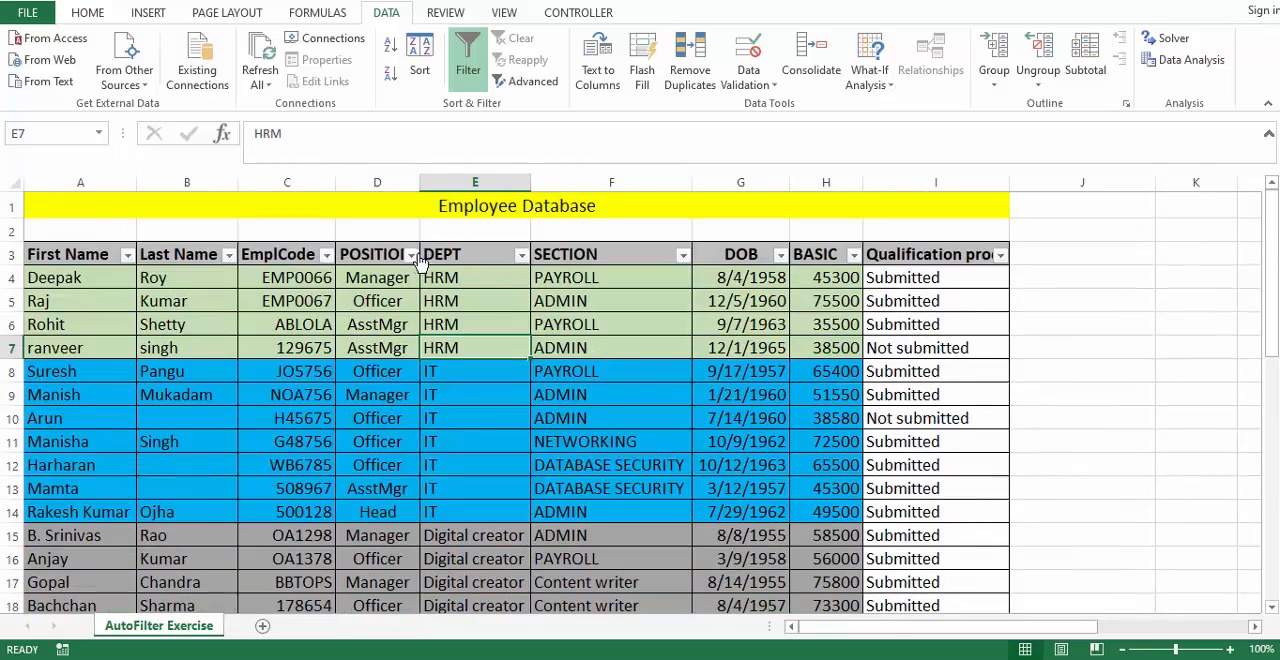
click(411, 255)
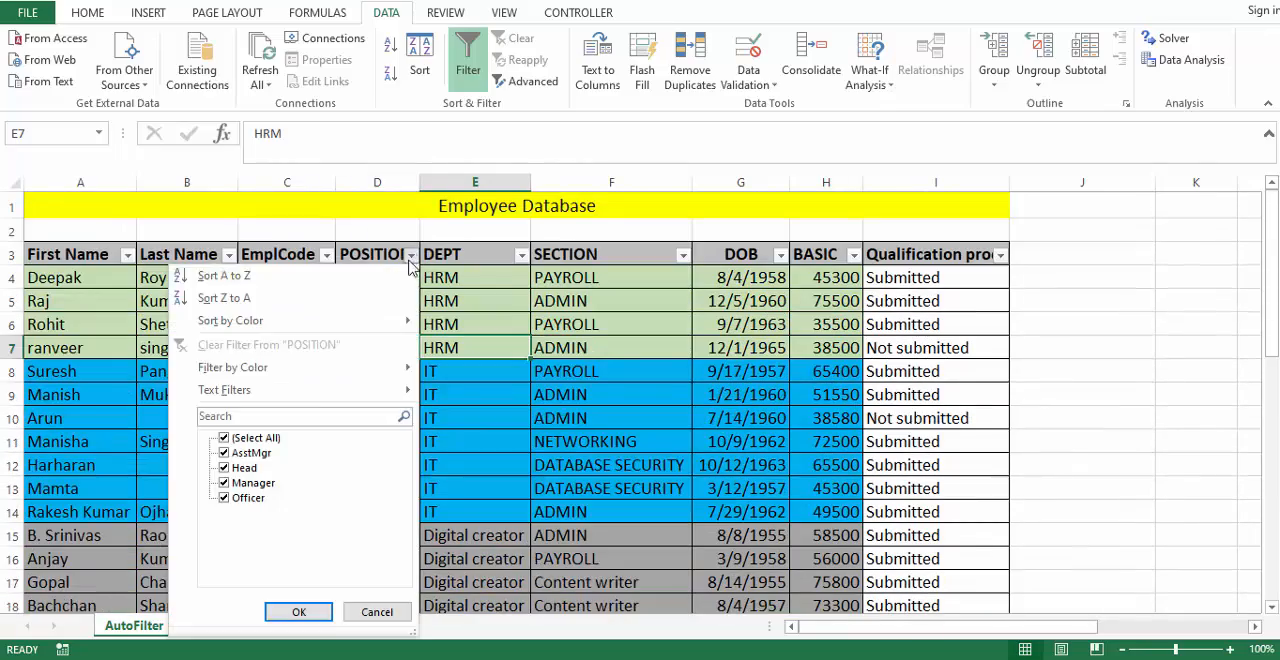
click(264, 442)
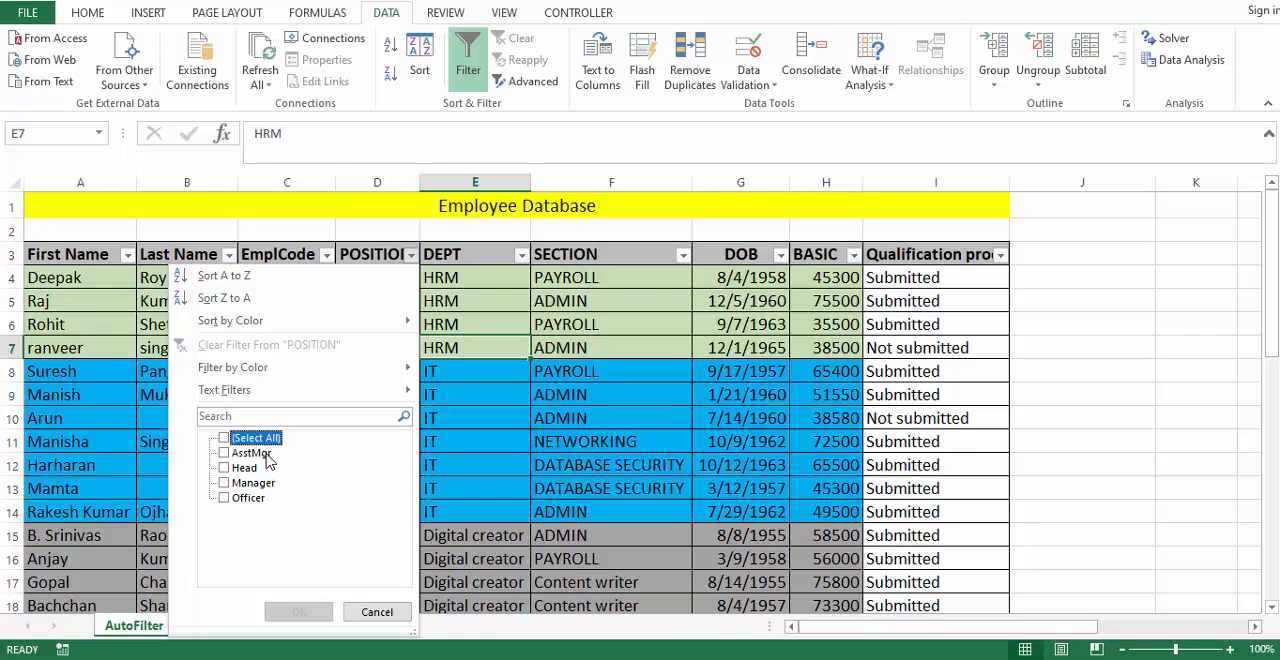
click(272, 439)
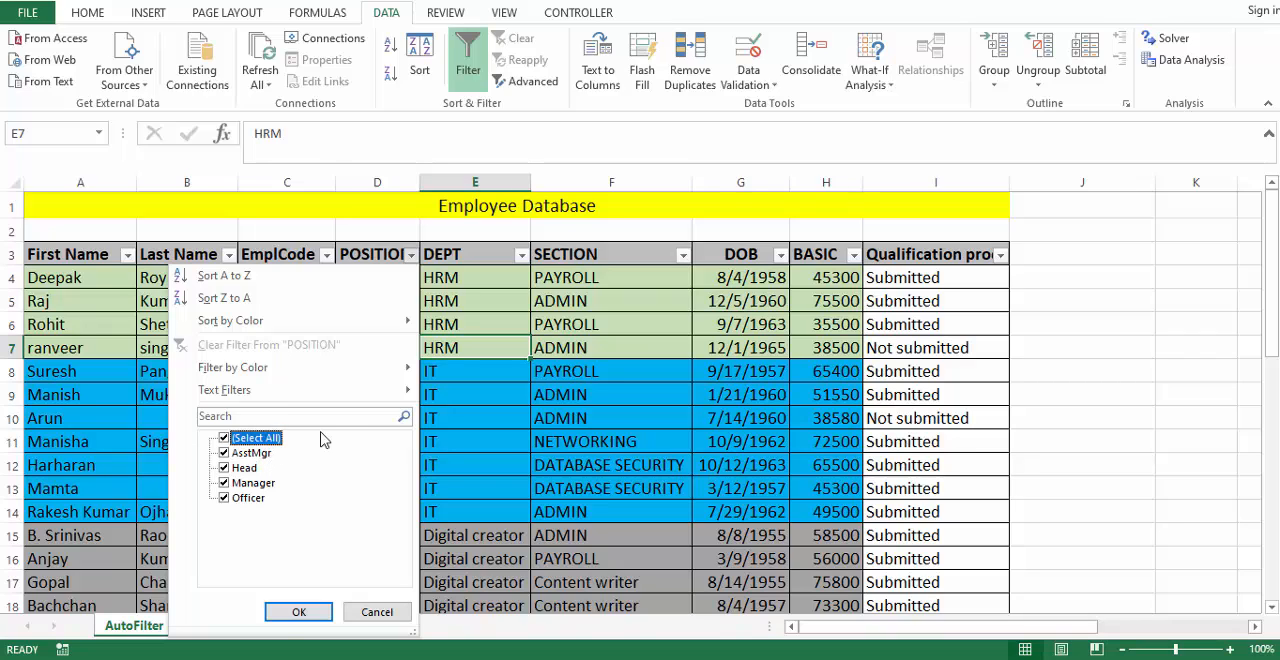
click(260, 439)
click(255, 453)
click(300, 613)
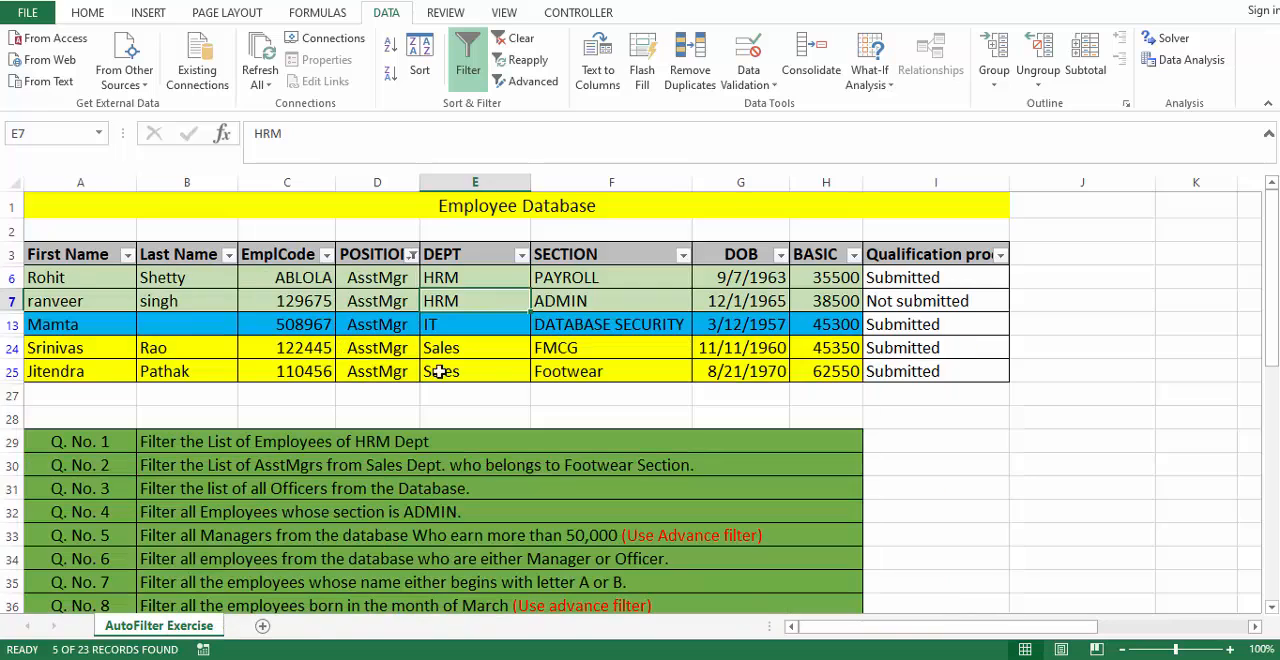
- Filter the DEPT column to show only Sales
click(520, 255)
click(362, 440)
click(356, 484)
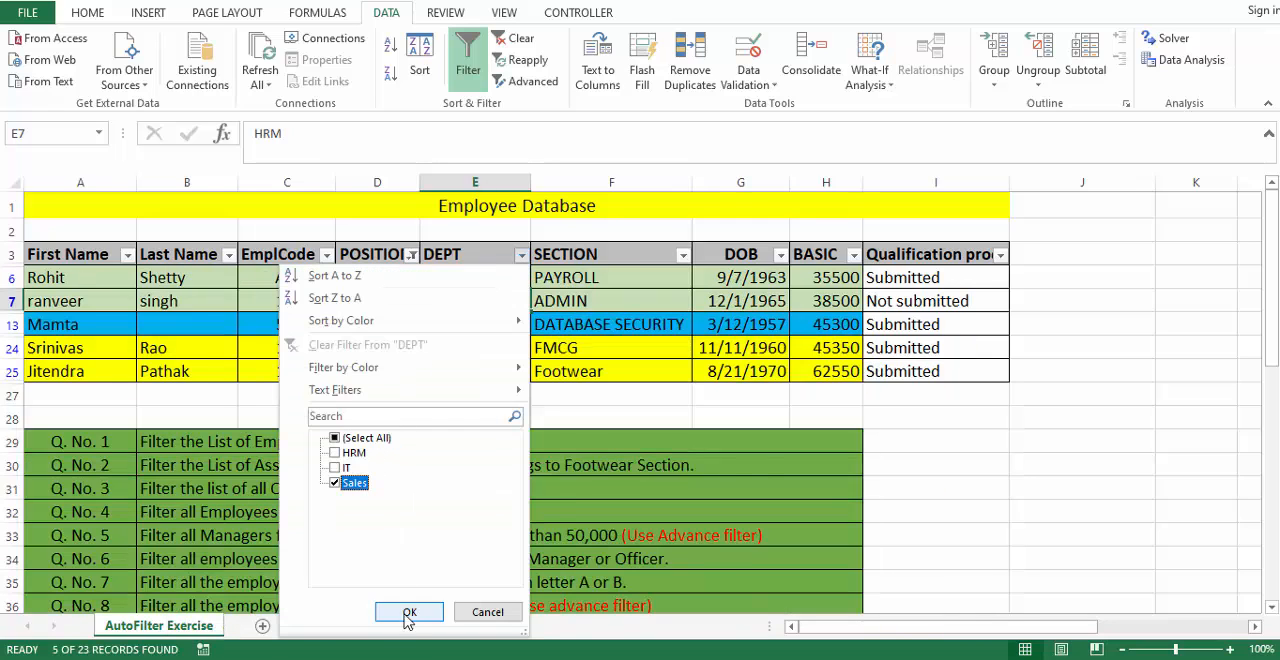
click(409, 612)
- Filter the SECTION column to show only Footwear and select the filtered employee's row
click(683, 255)
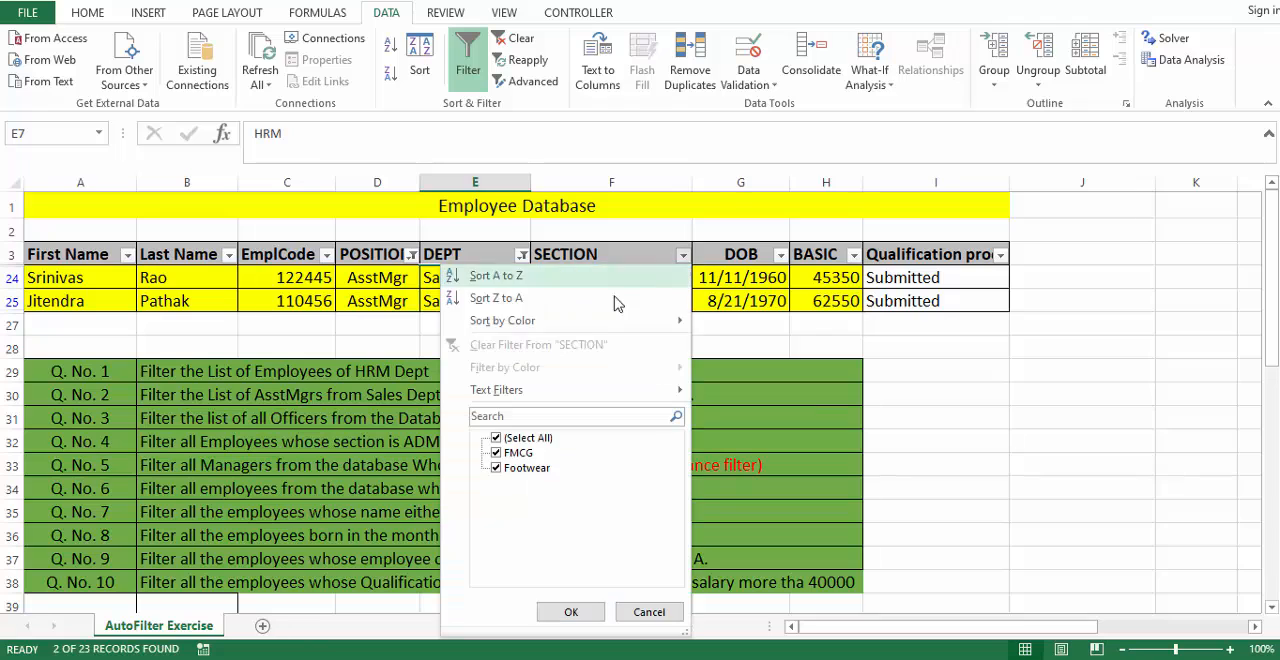
click(497, 438)
click(497, 468)
click(571, 612)
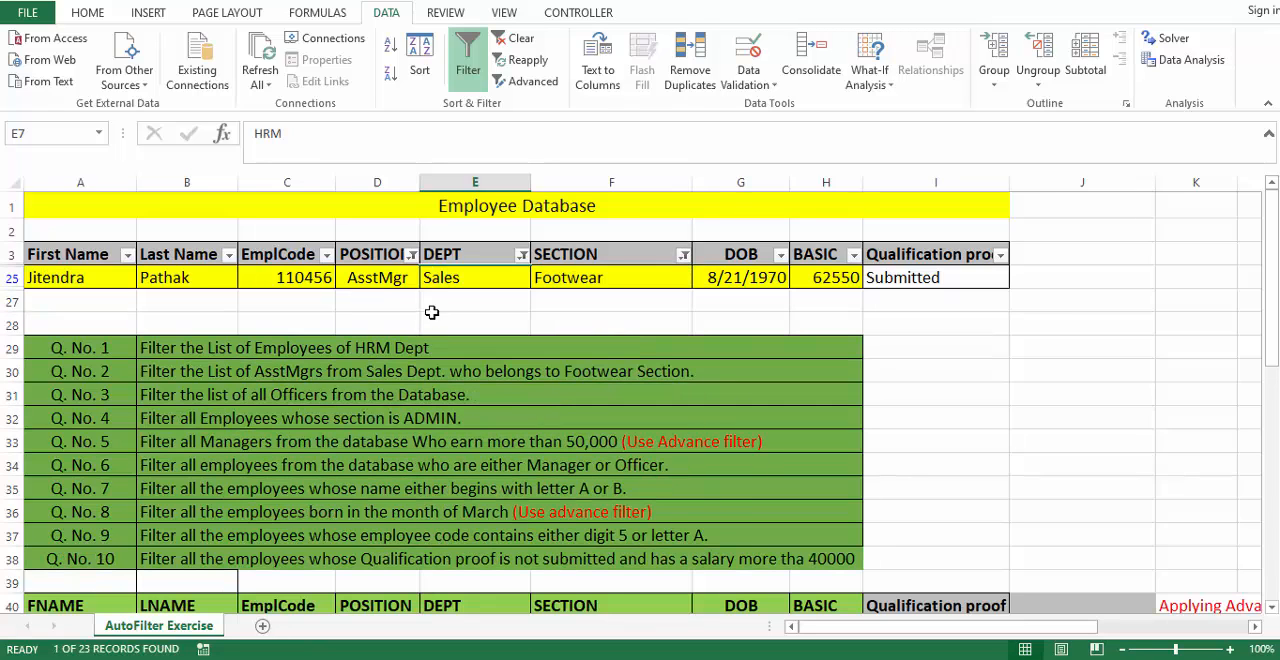
drag(86, 277, 170, 280)
drag(516, 276, 940, 278)
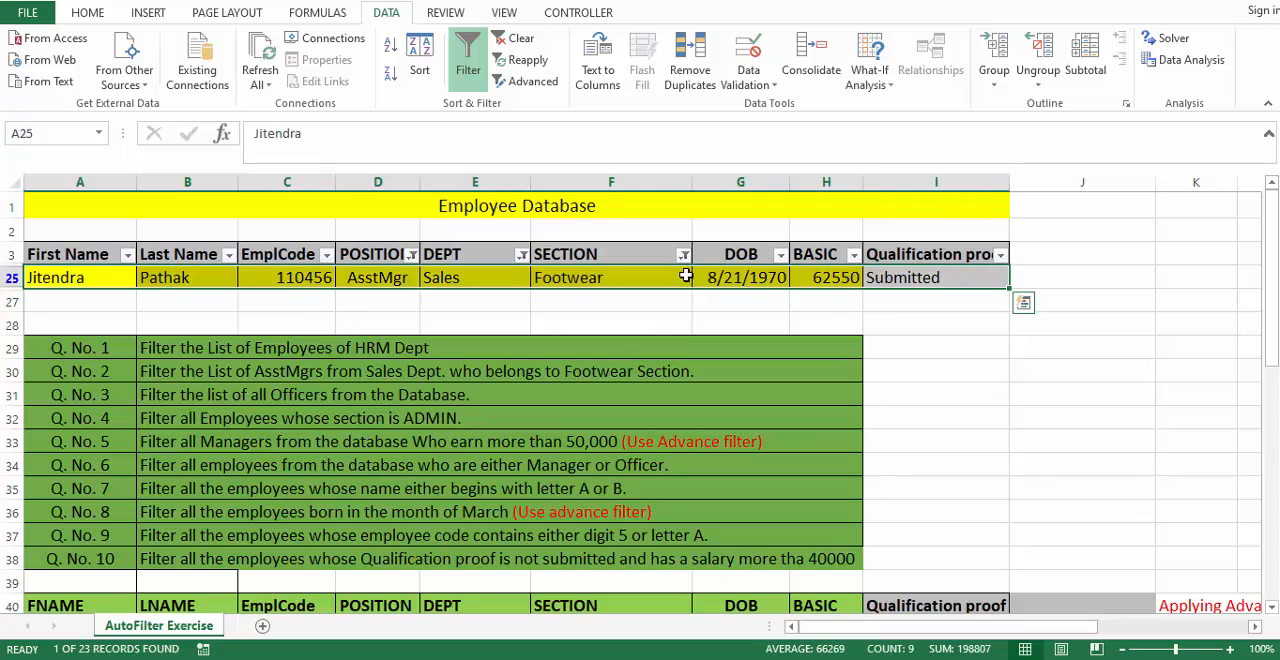
- Clear all active filters from the employee table
click(521, 255)
click(495, 263)
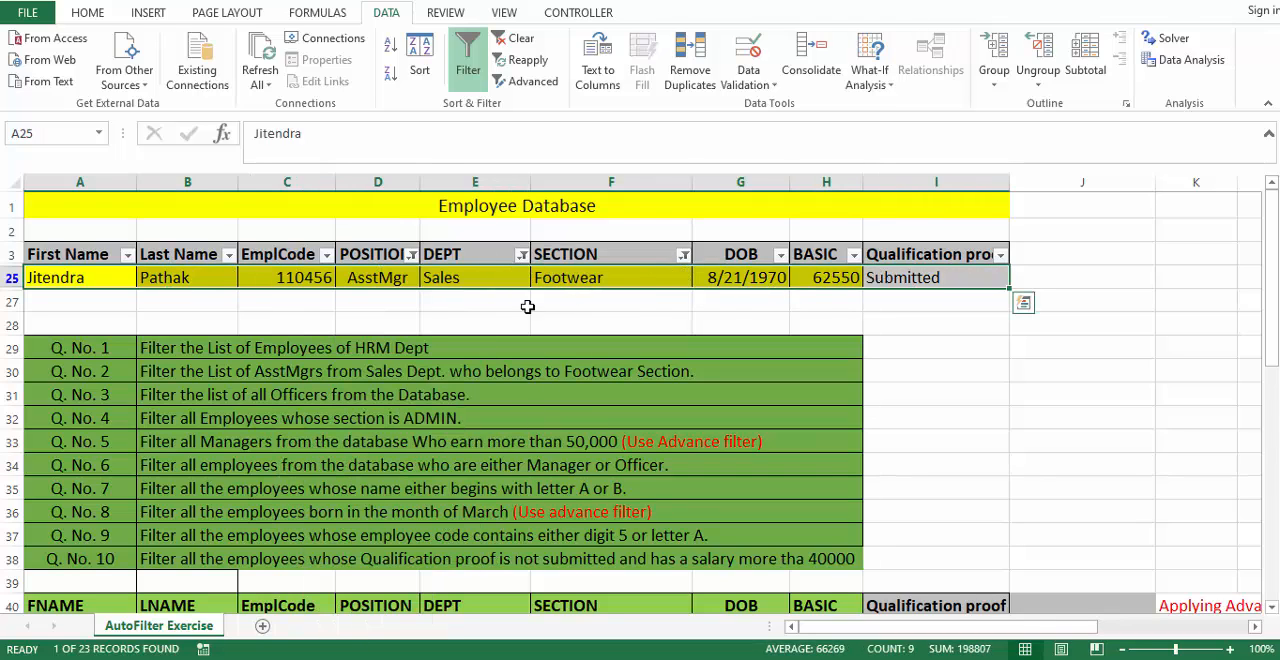
click(490, 258)
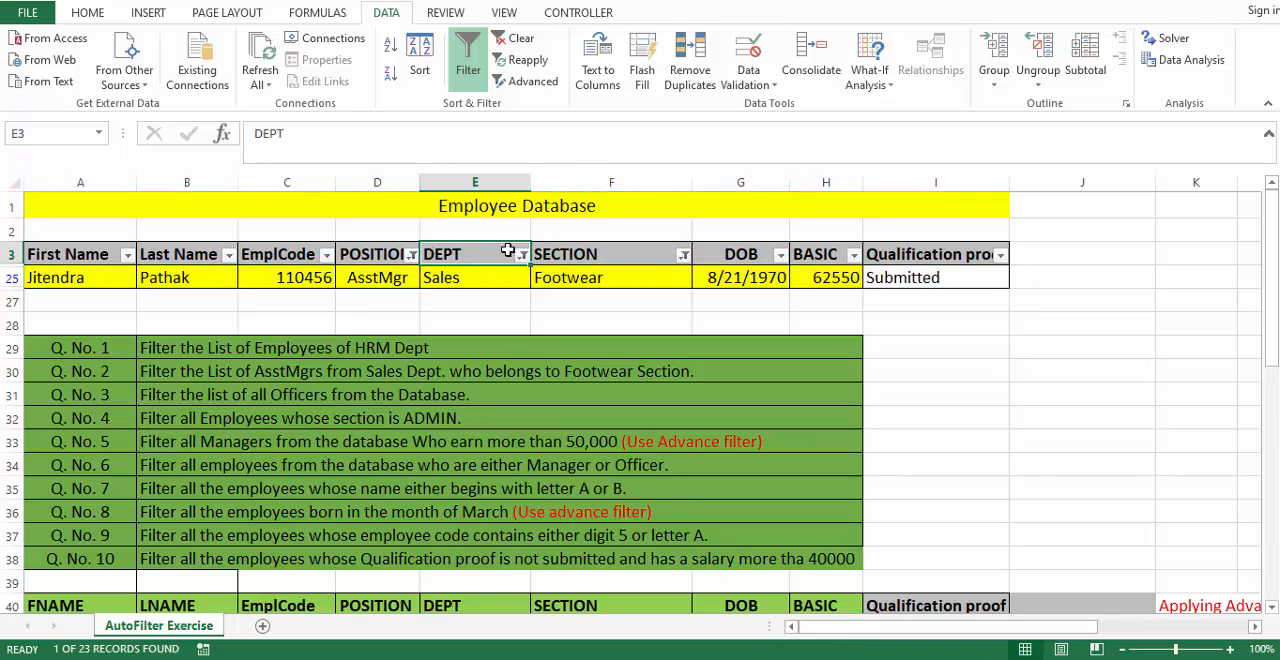
click(516, 39)
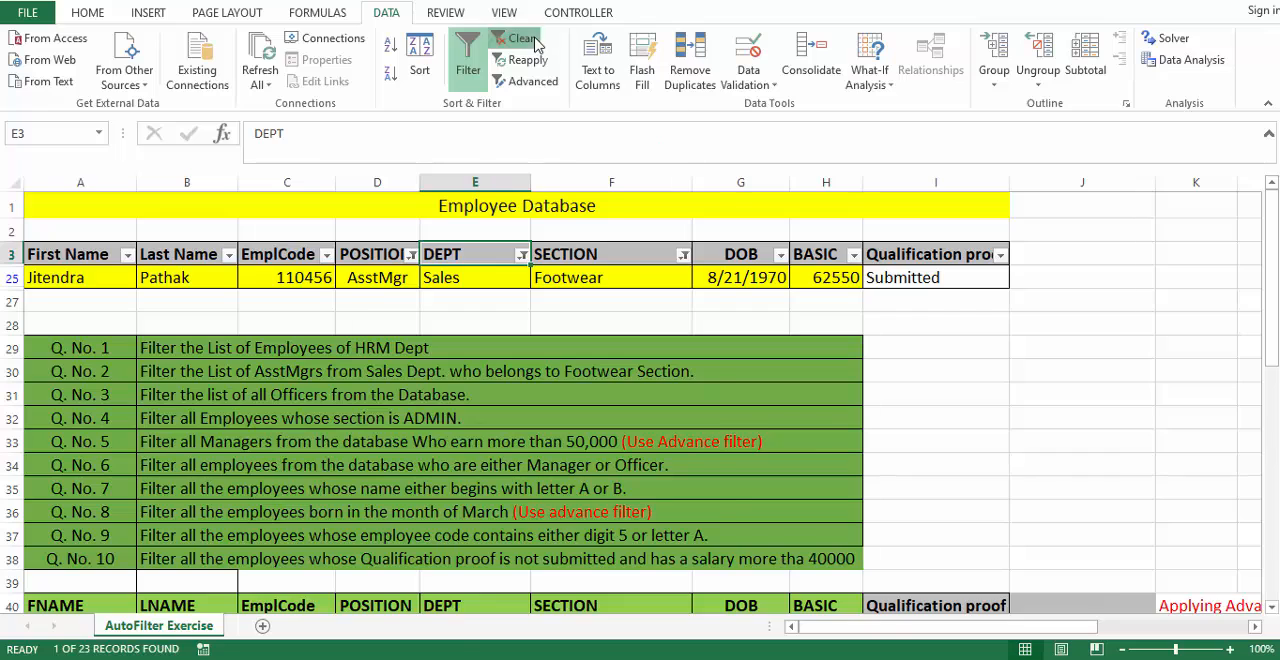
- Start a custom number filter on the BASIC column with the condition is greater than or equal to 30000
click(488, 385)
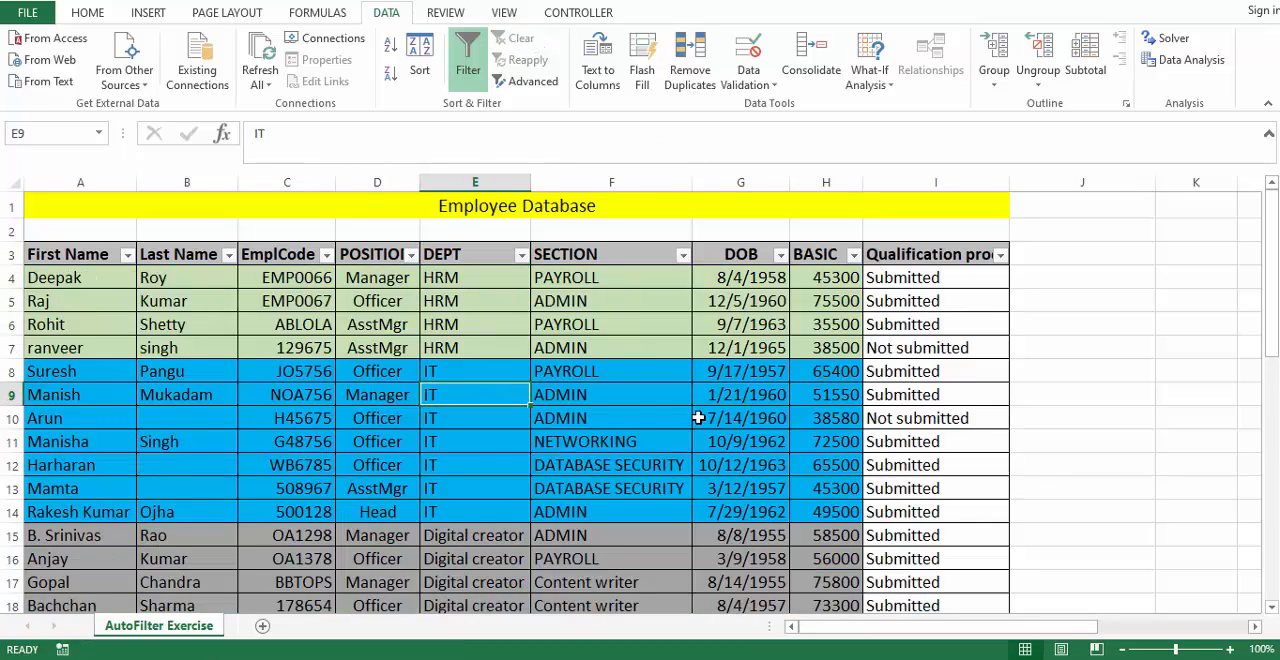
click(852, 257)
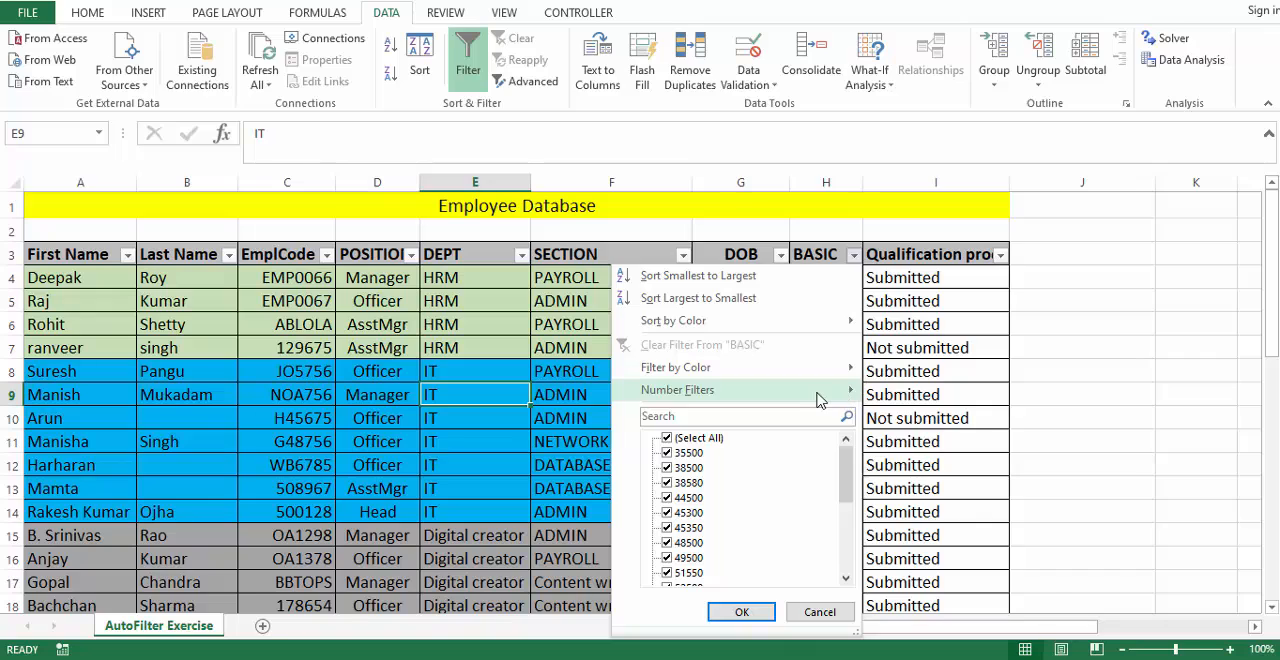
mouse_move(822, 395)
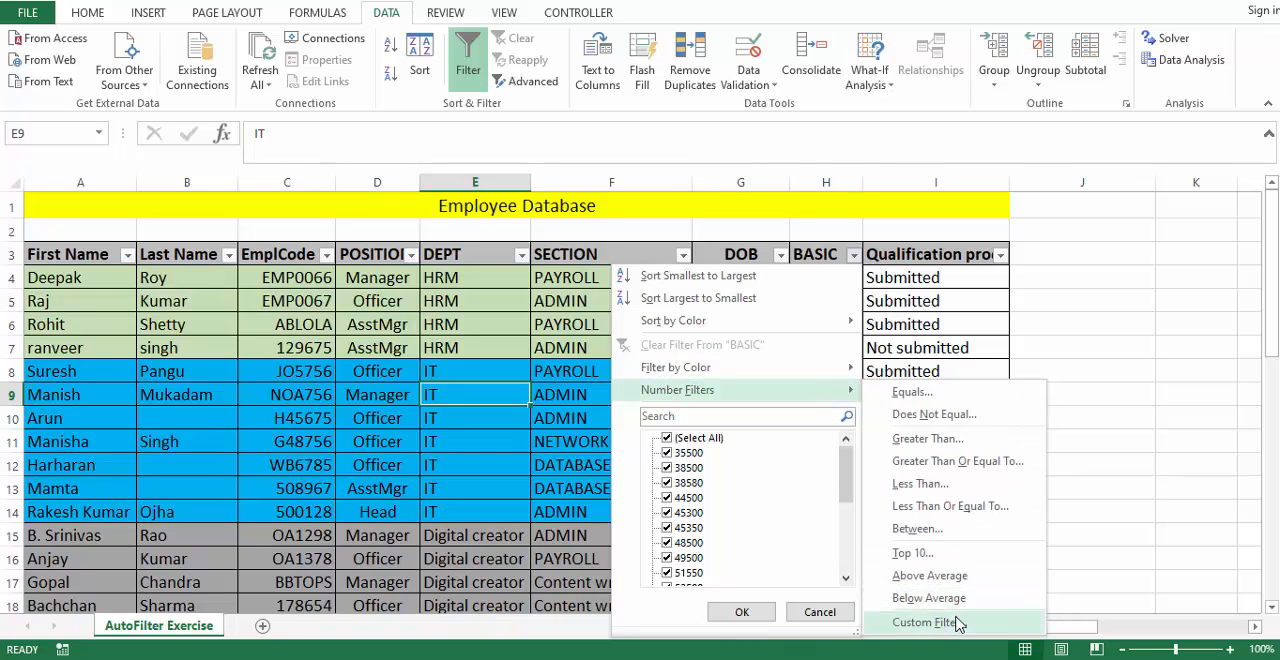
click(958, 621)
drag(608, 292, 506, 368)
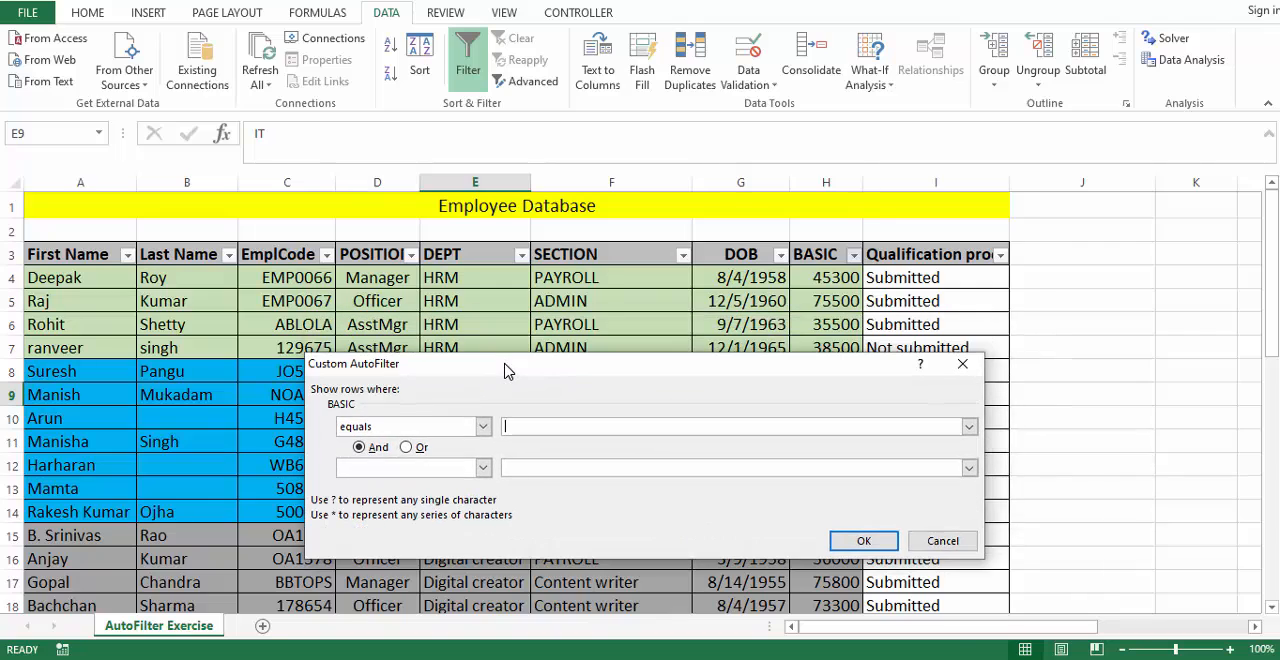
click(483, 426)
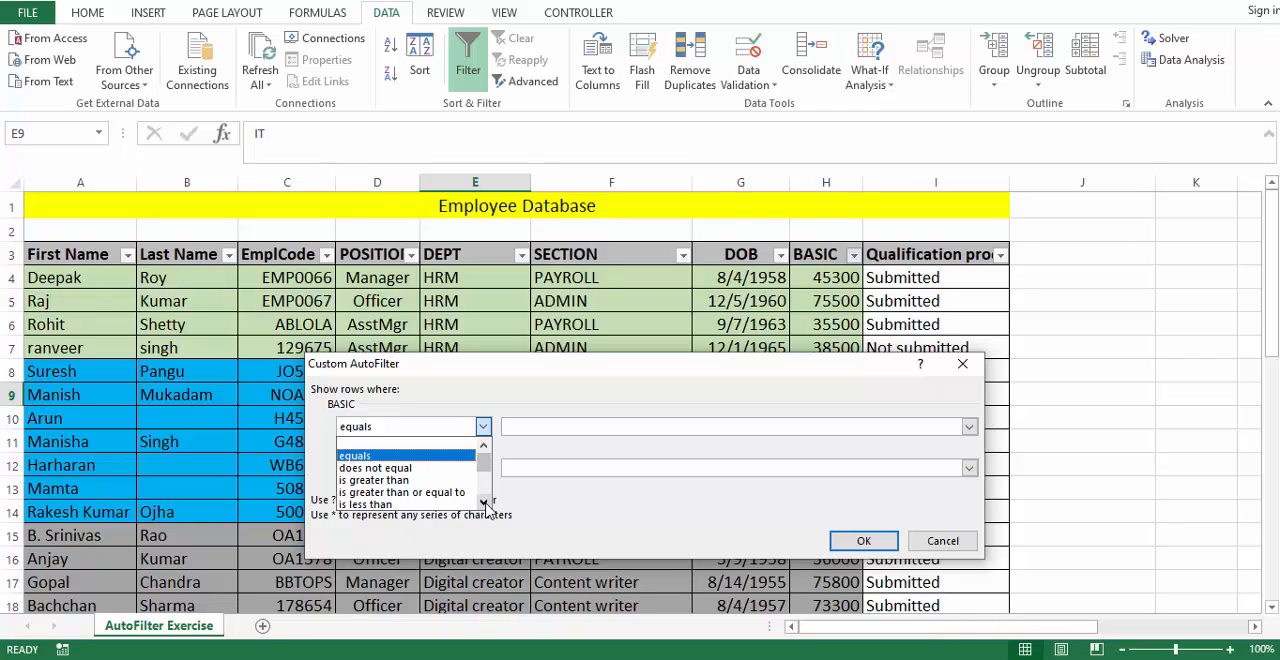
click(484, 502)
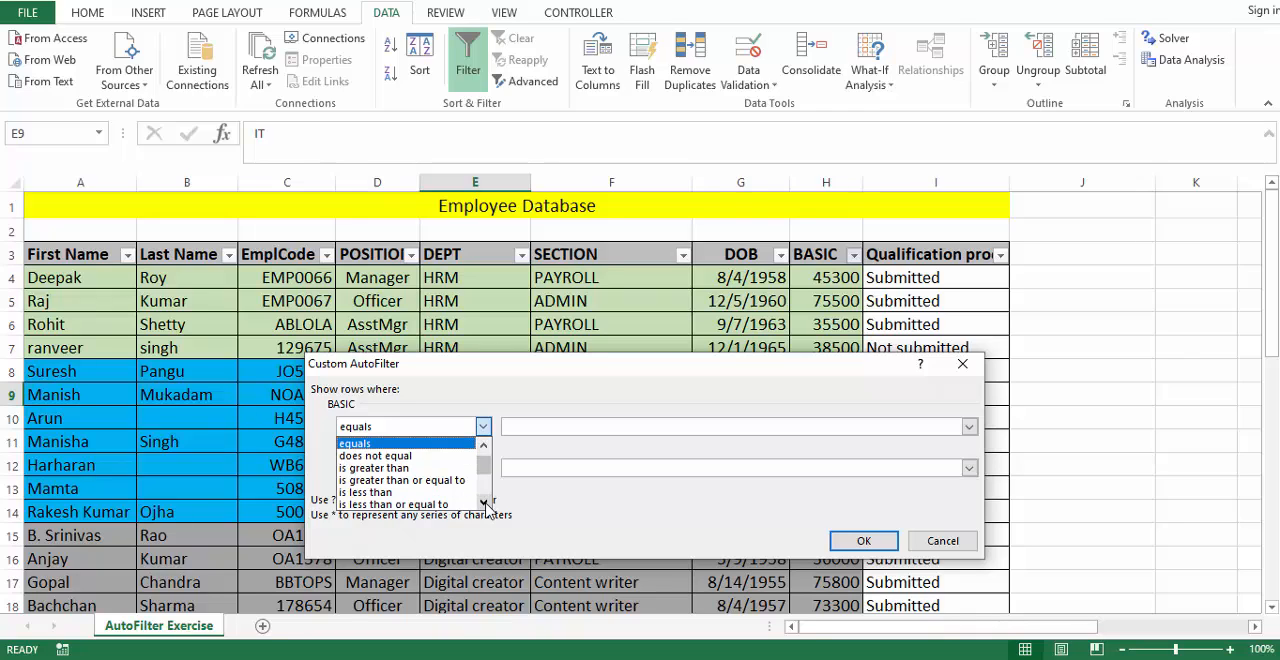
click(455, 481)
click(547, 427)
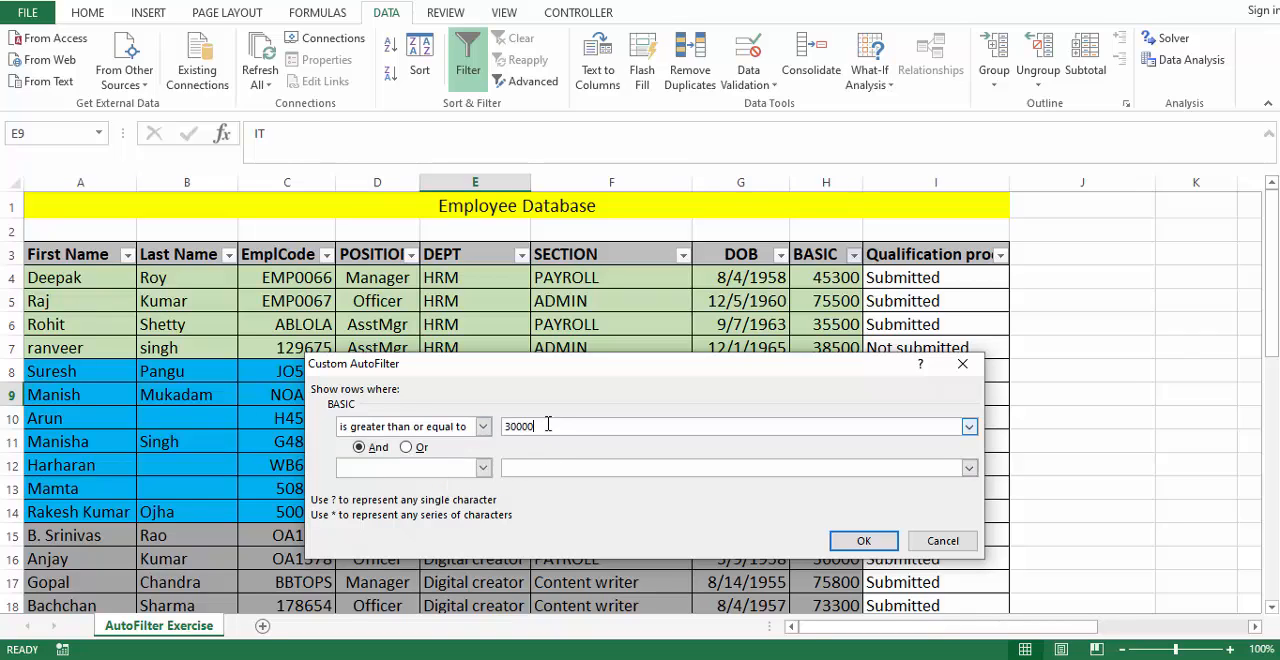
- Add an And condition of is less than or equal to 50000 and apply the BASIC filter
click(483, 467)
click(484, 545)
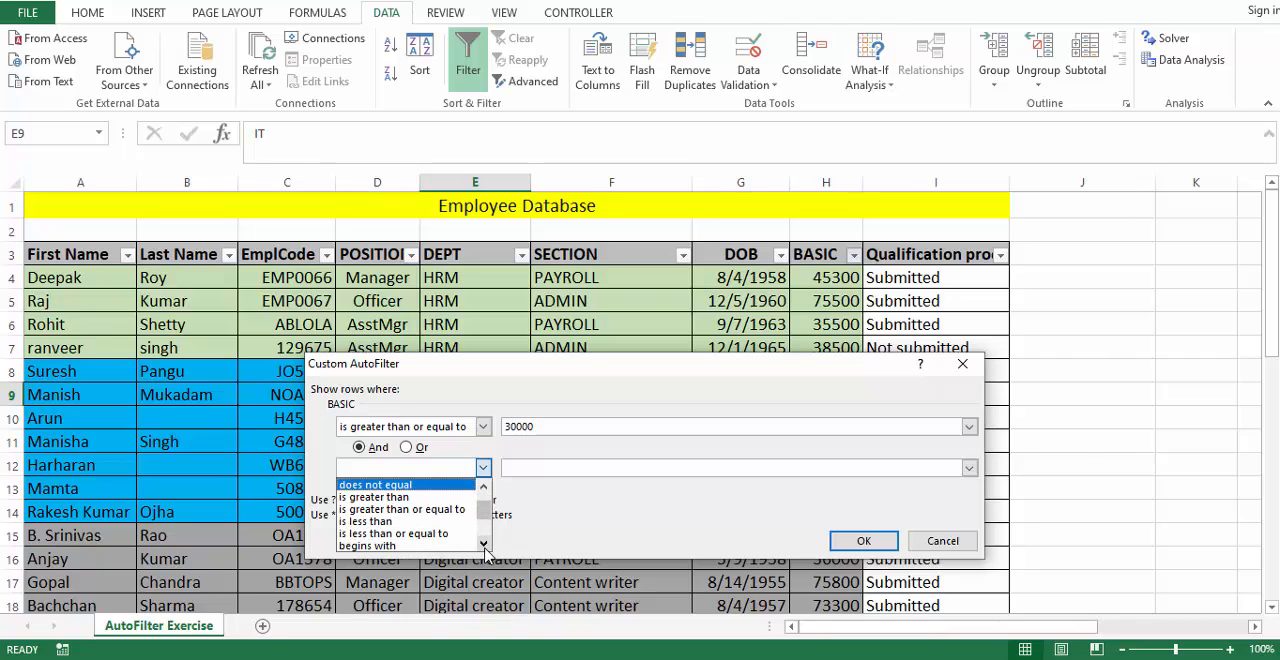
click(420, 533)
click(536, 467)
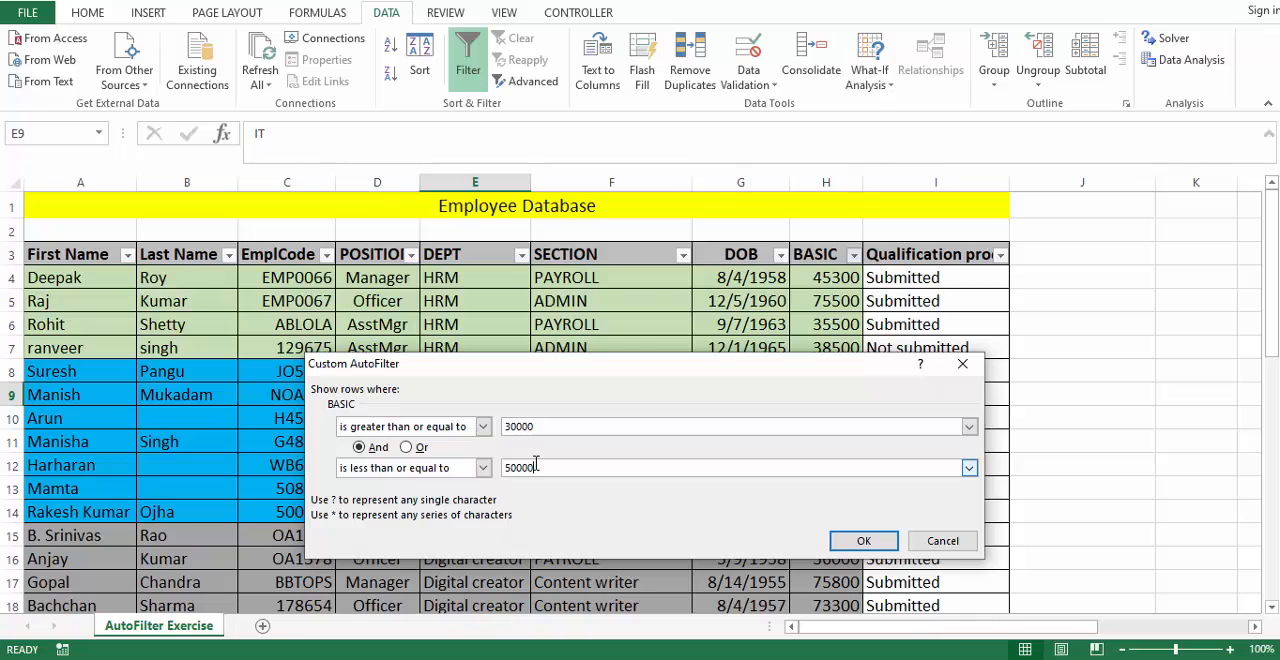
key(Return)
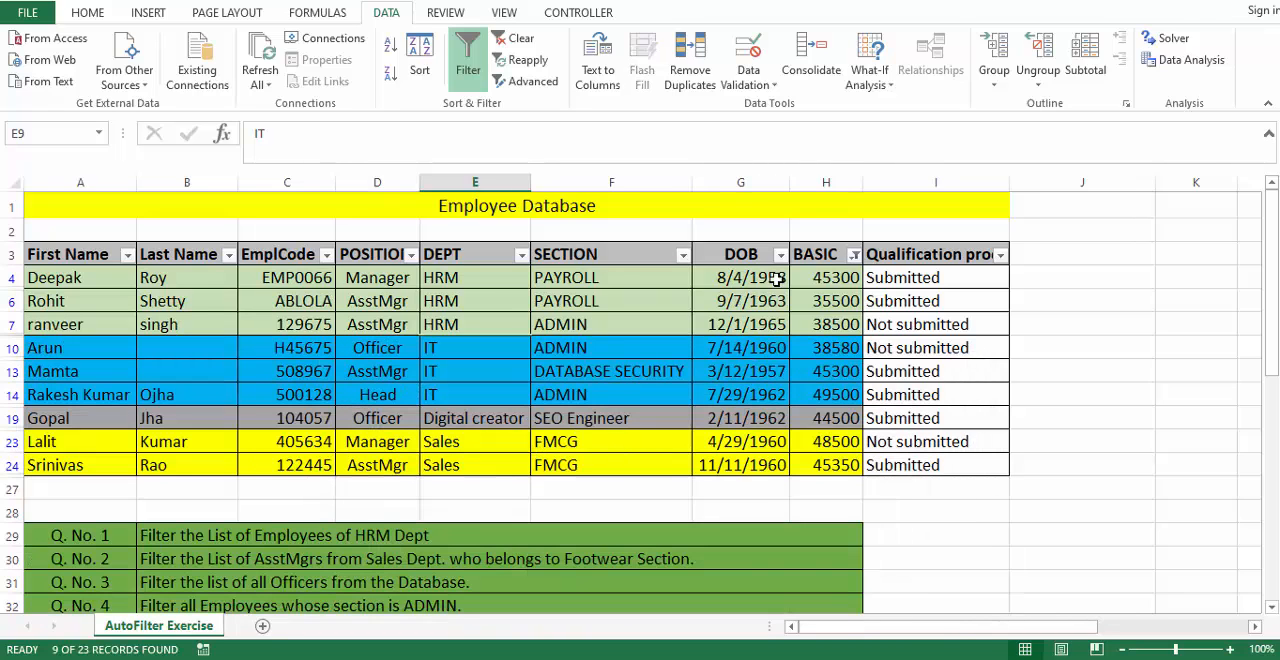
- Review the BASIC values of the filtered employees
drag(826, 277, 826, 465)
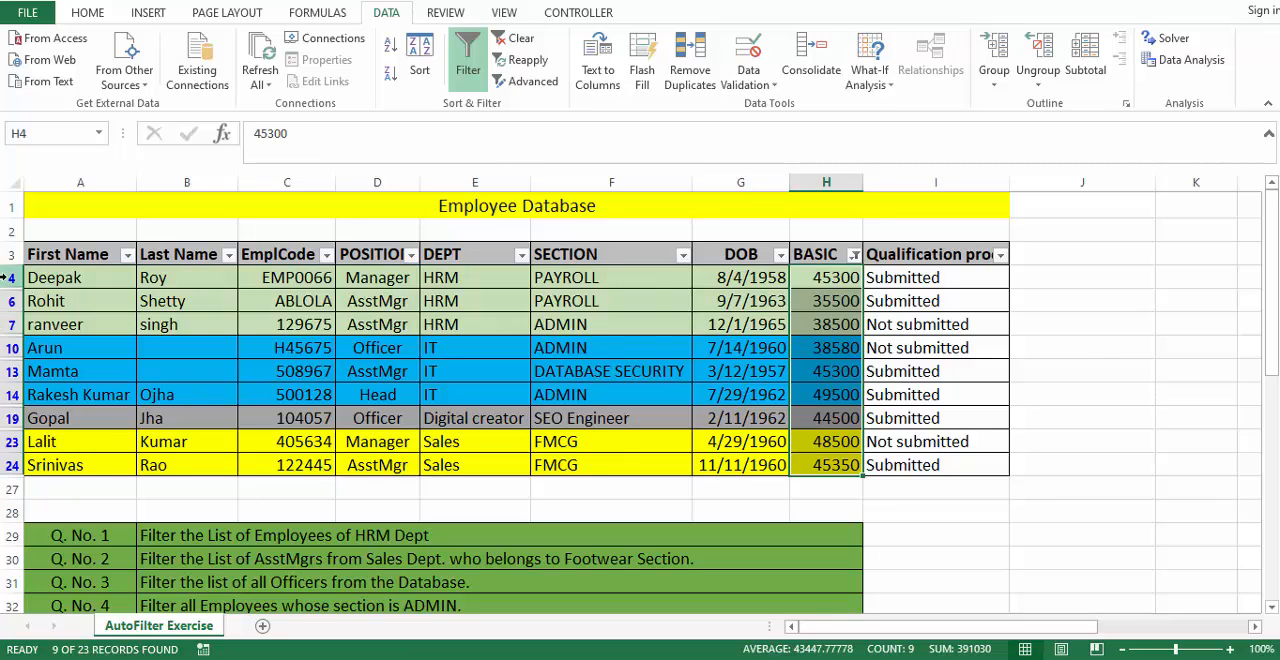
click(600, 416)
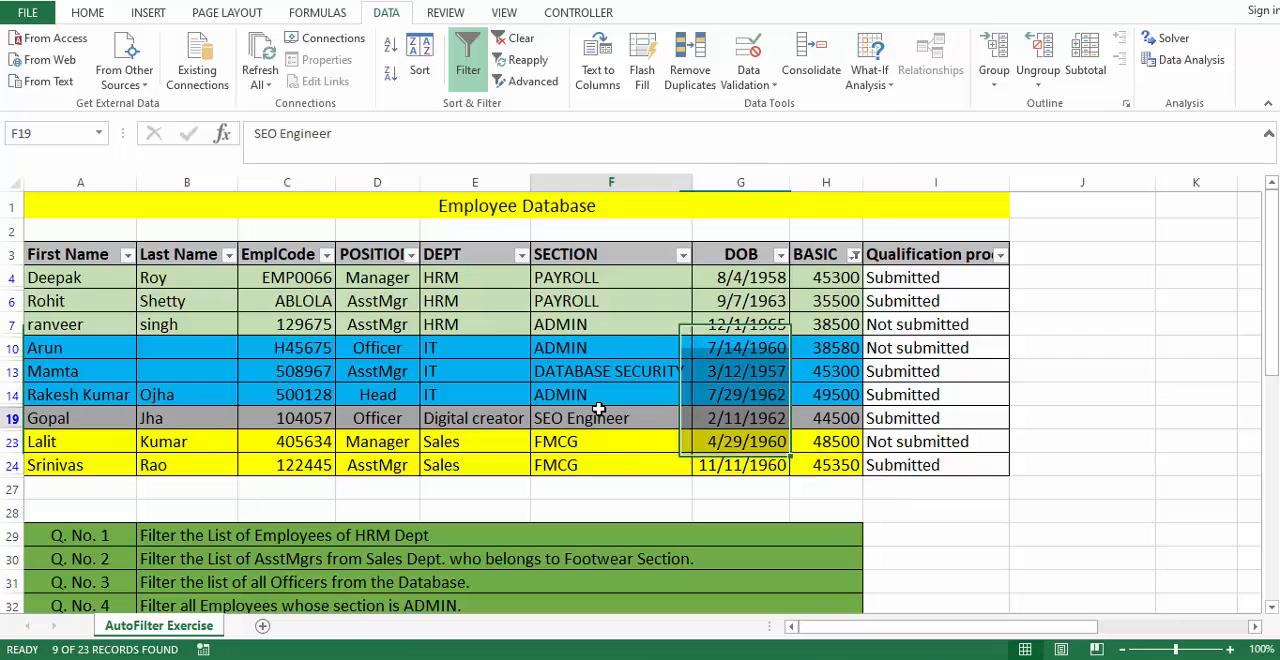
click(758, 347)
click(823, 280)
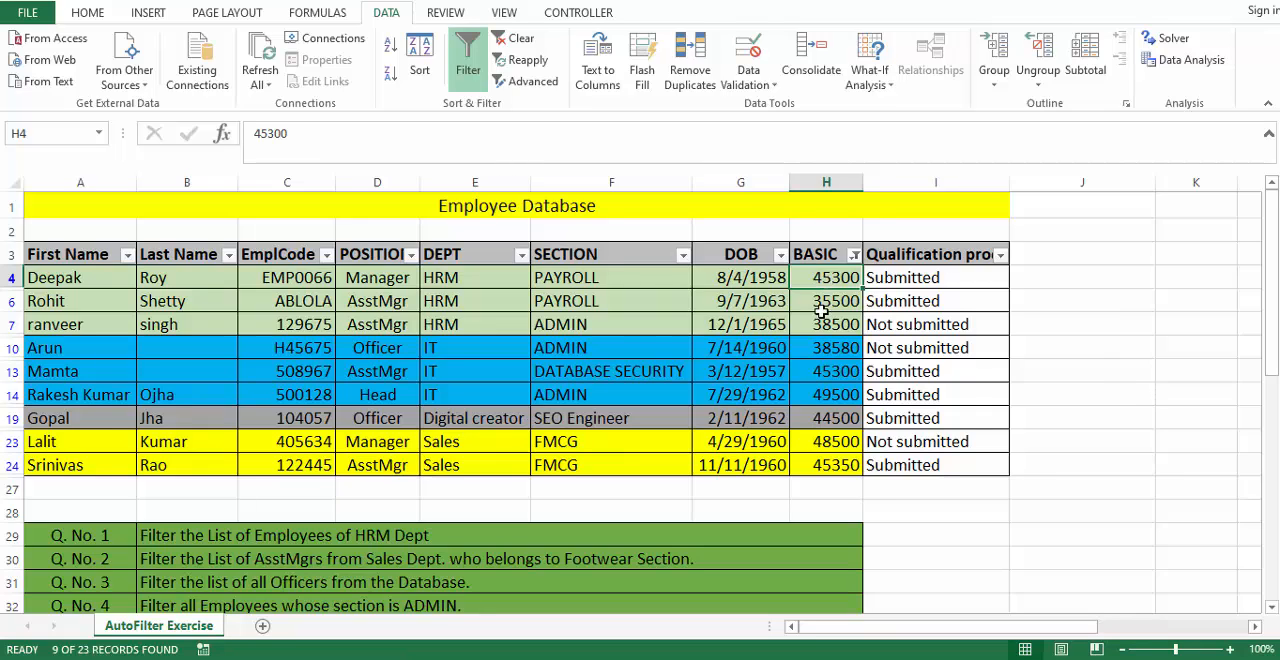
- Apply a custom text filter to the Qualification proof column for entries that equal not submitted
click(1000, 256)
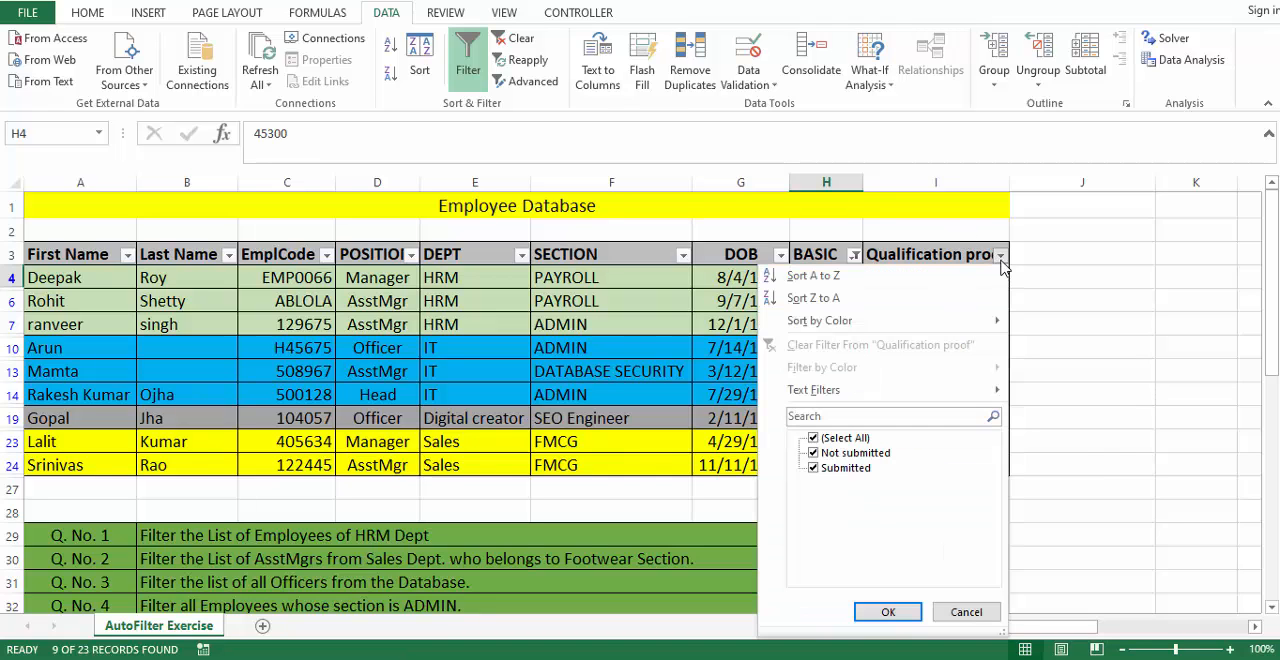
mouse_move(830, 390)
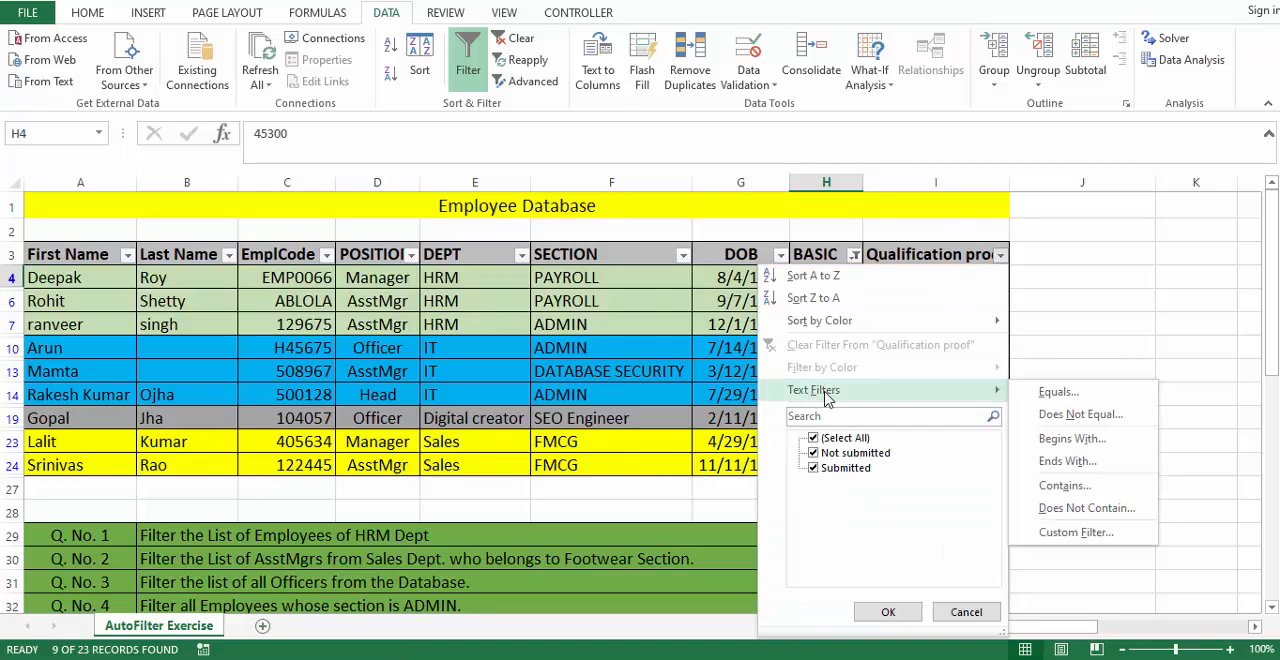
click(1060, 532)
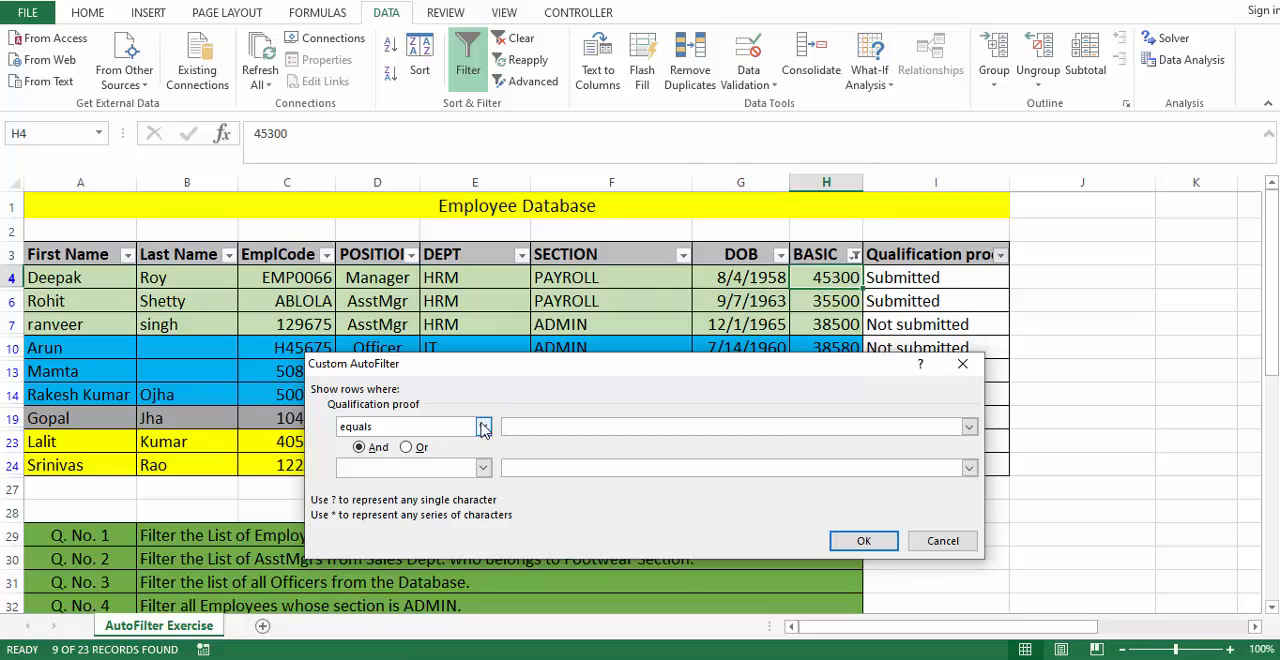
drag(541, 371, 492, 344)
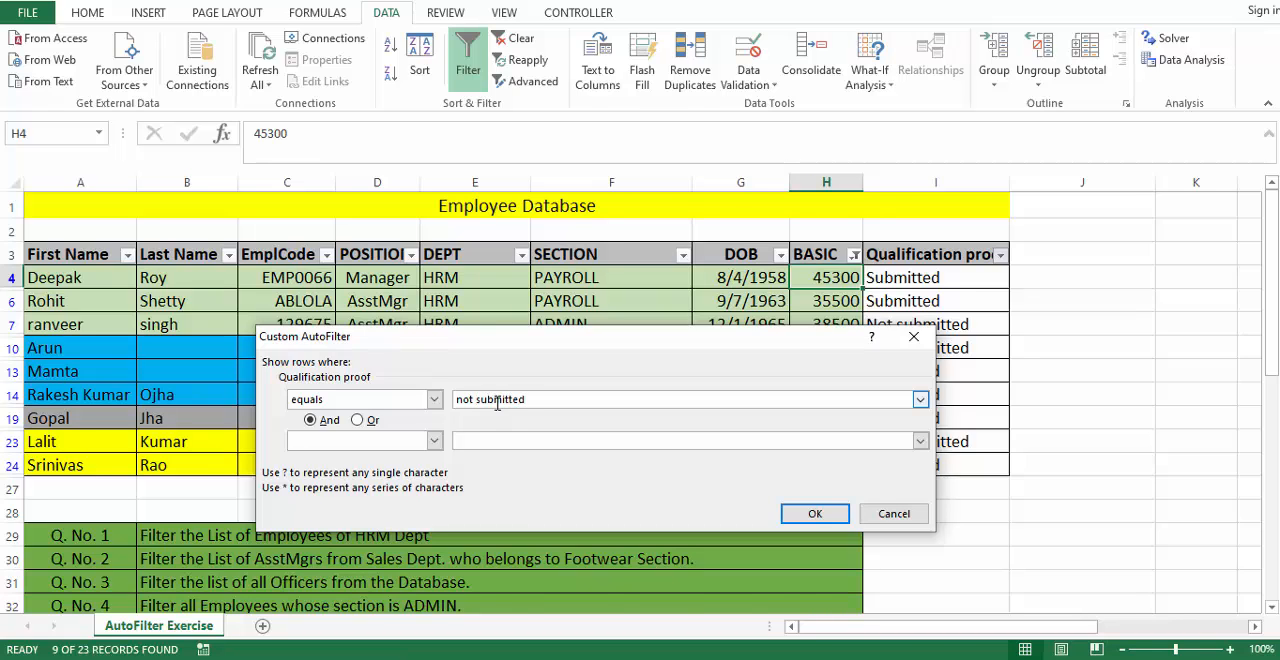
key(Return)
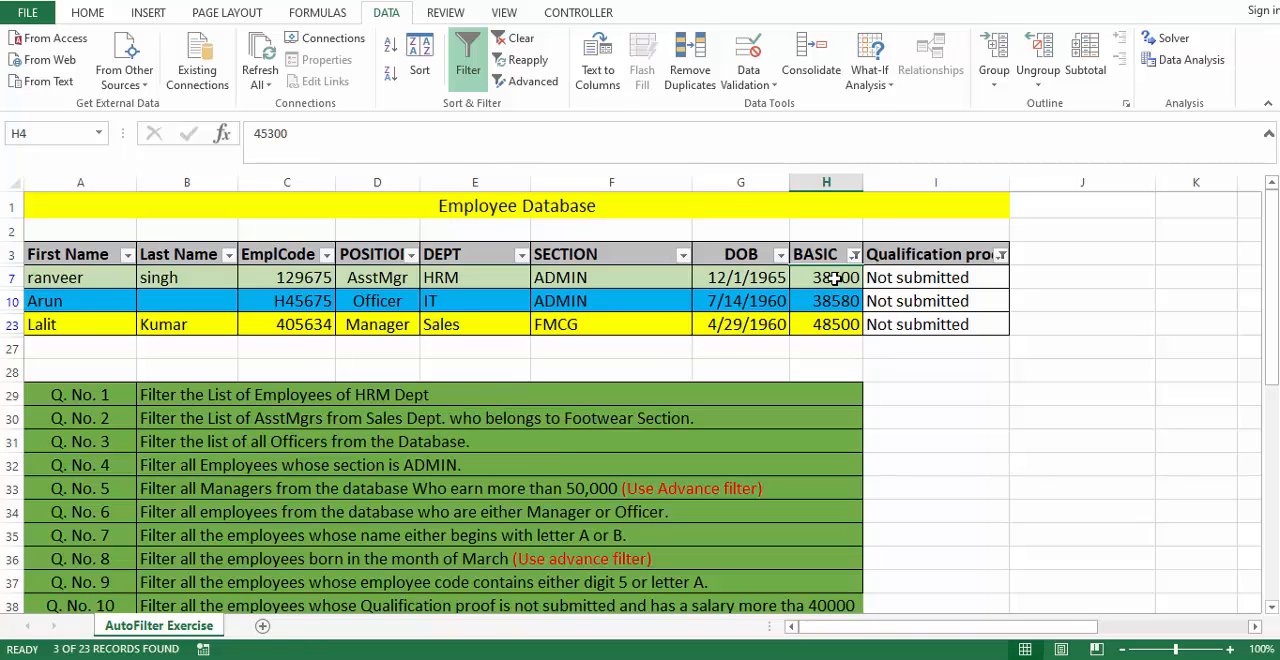
- Check the filtered Qualification proof entries and clear all active filters from the employee table
drag(877, 278, 880, 323)
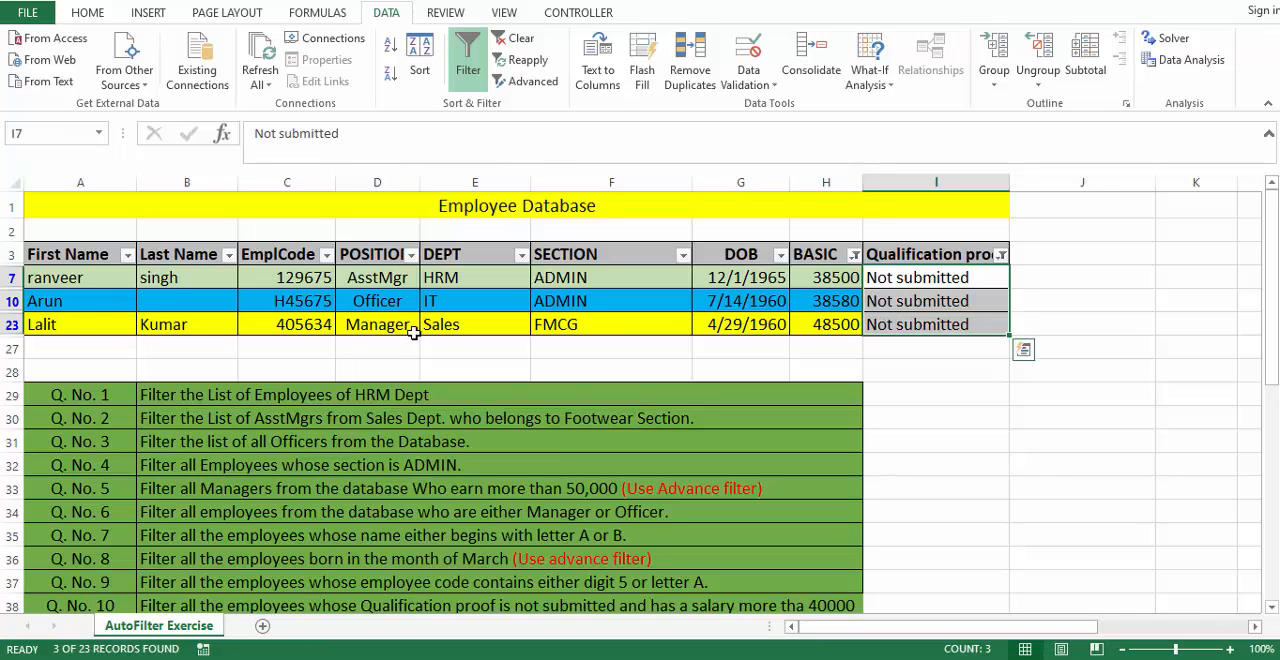
click(725, 254)
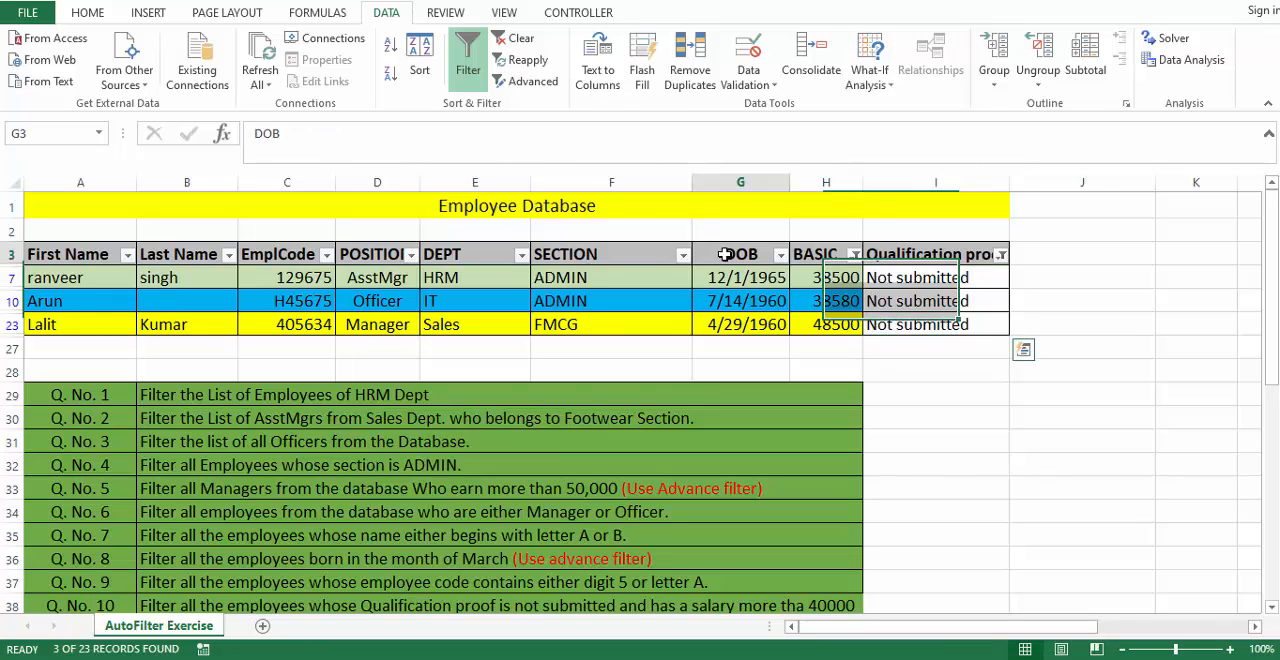
click(515, 38)
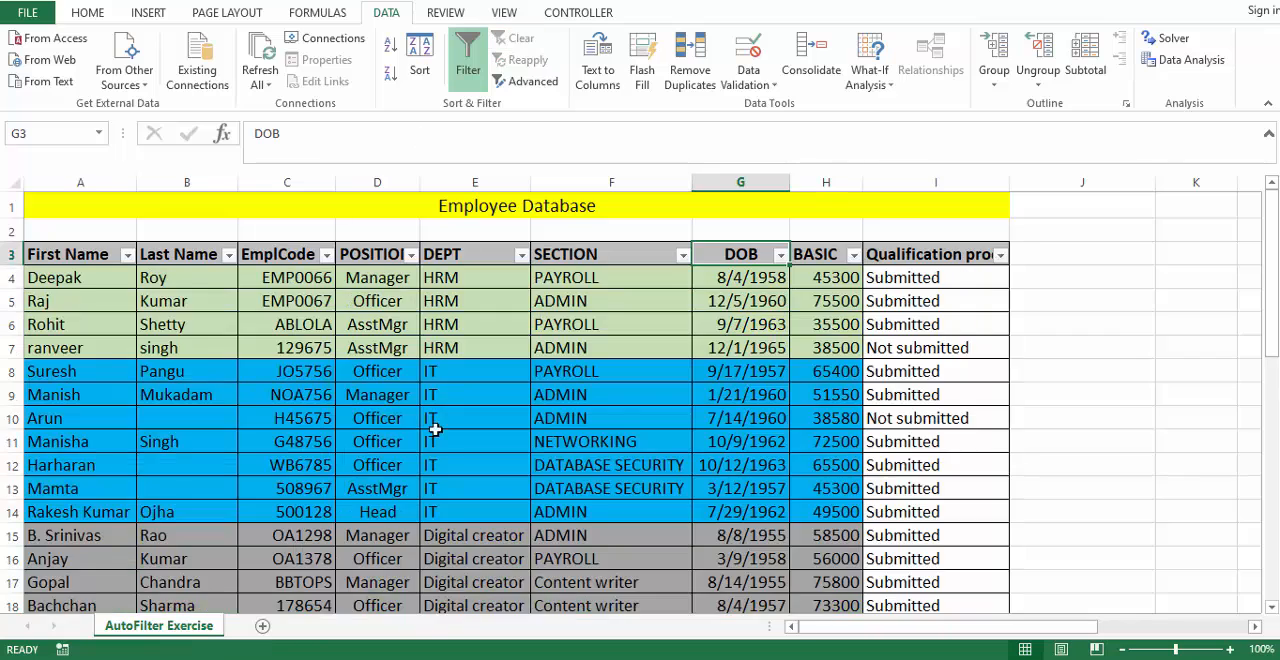
- Read exercise questions 1 to 4 below the employee table
scroll(435, 430, down, 9)
click(380, 302)
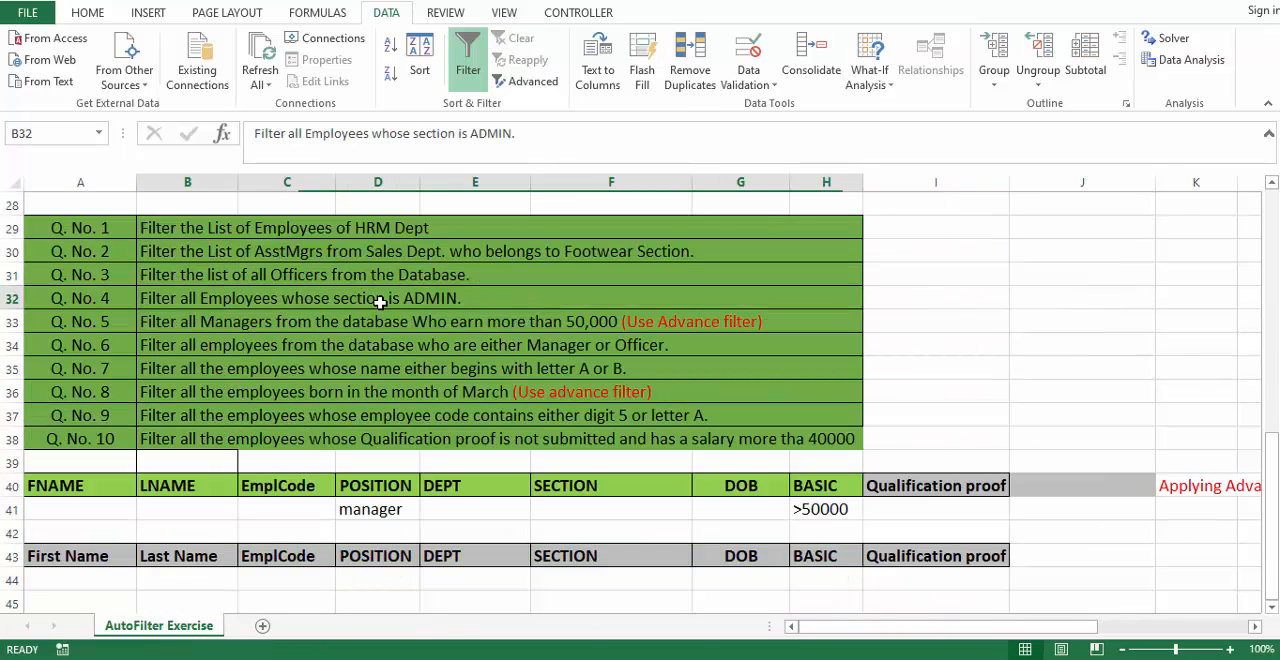
drag(260, 228, 190, 296)
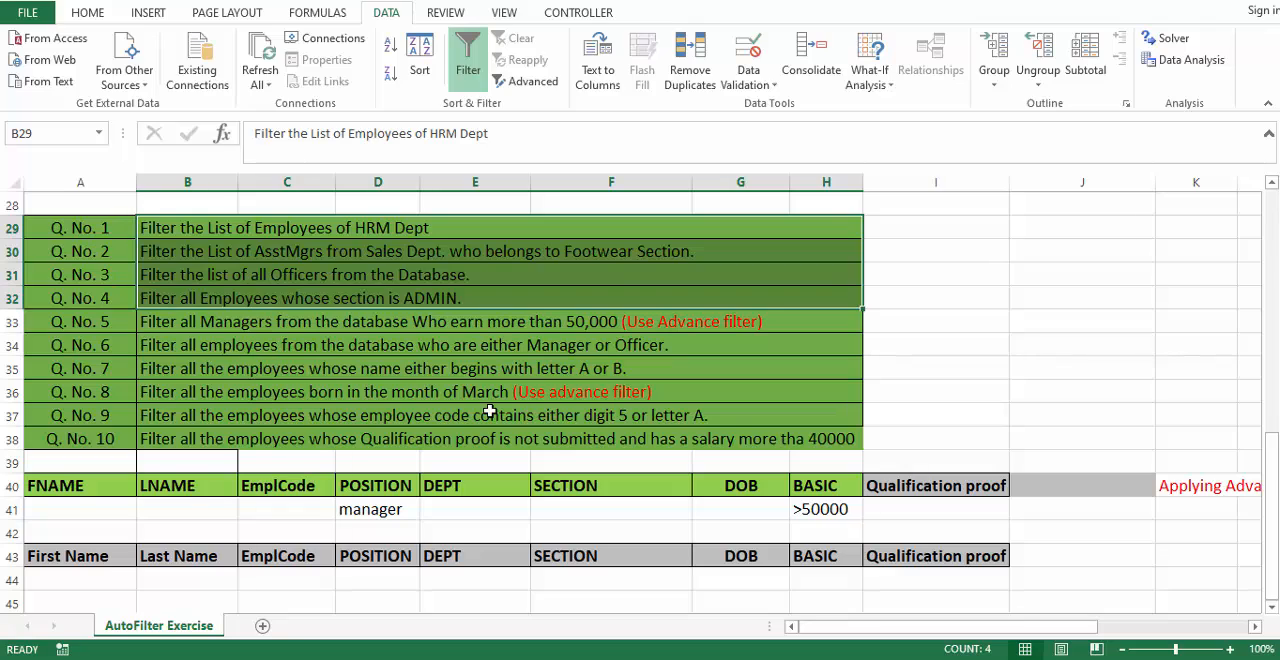
scroll(489, 412, up, 6)
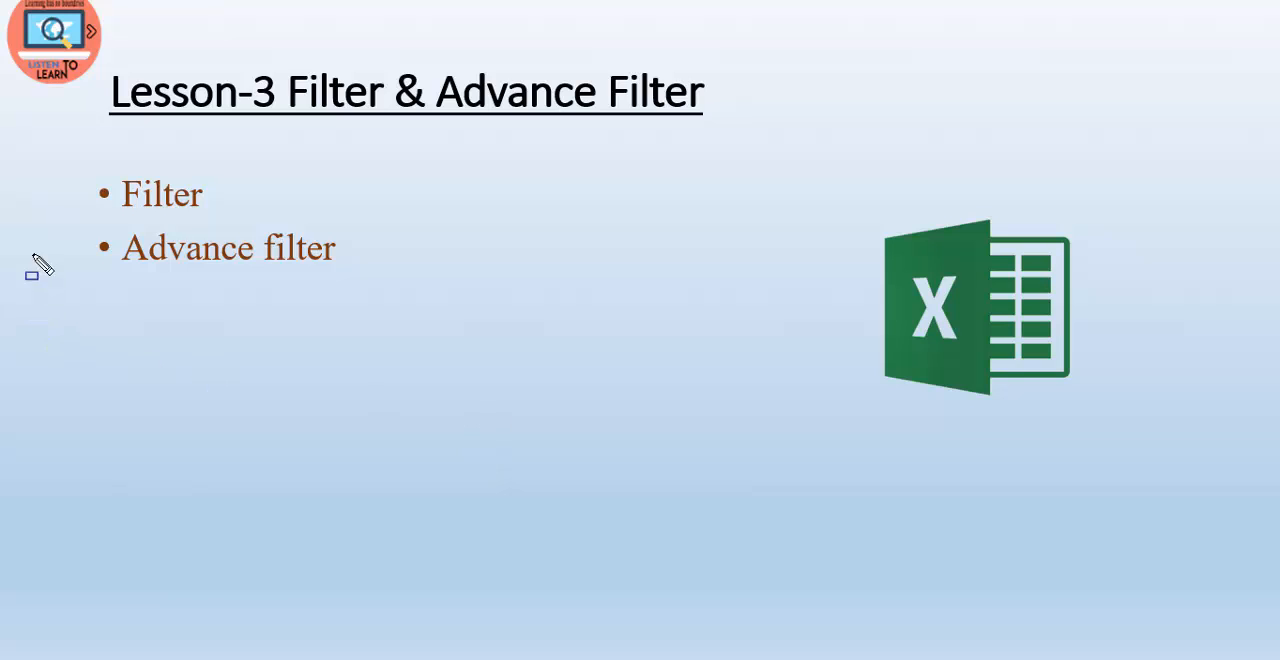
drag(78, 220, 422, 292)
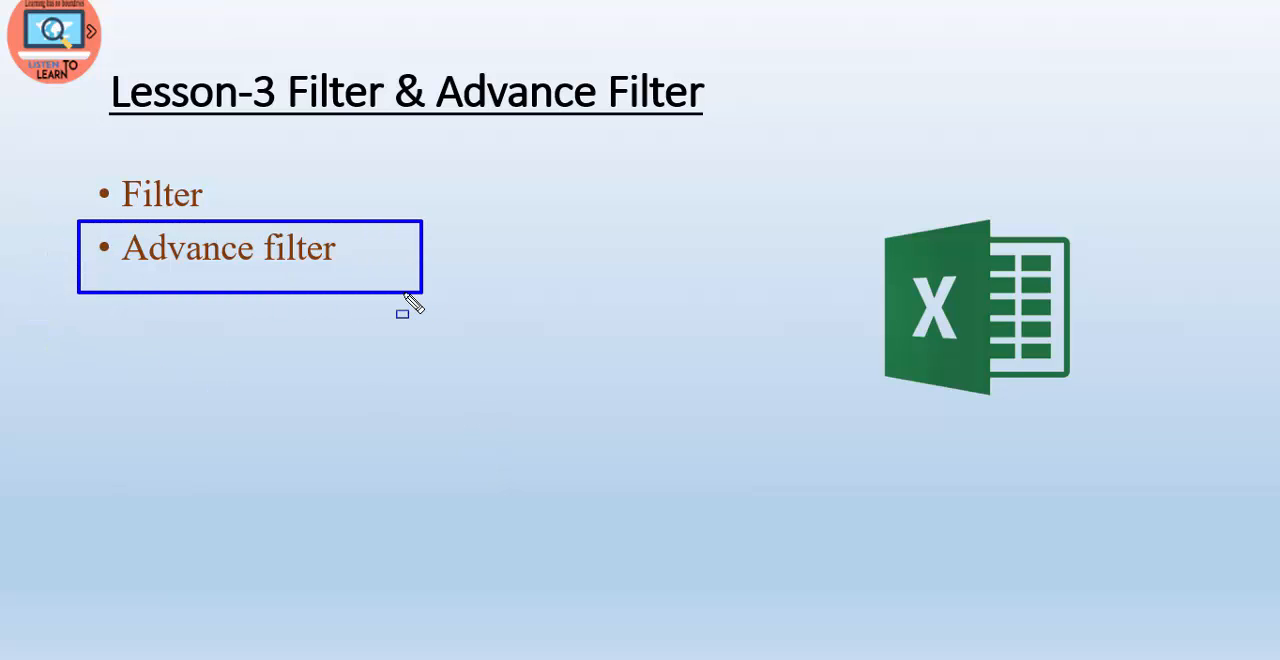
key(e)
- Switch to the 1.AutoFilter.xlsx workbook in Excel and turn off AutoFilter on the employee table's header row
key(alt+Tab)
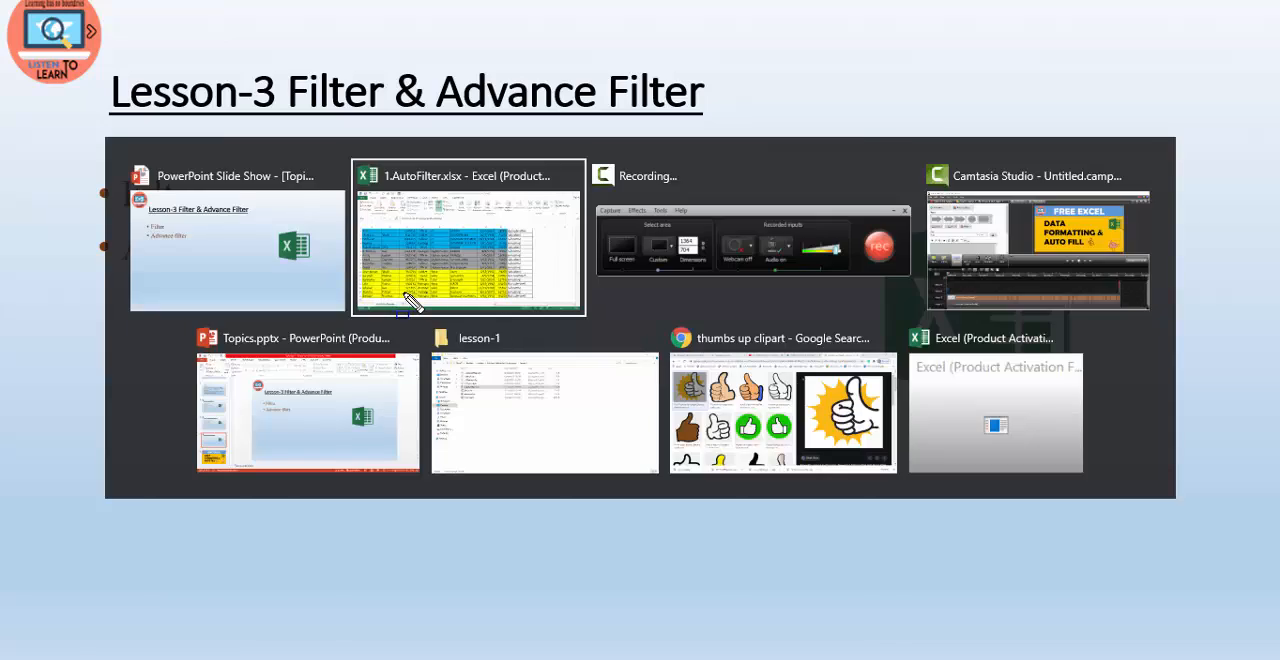
scroll(500, 423, up, 3)
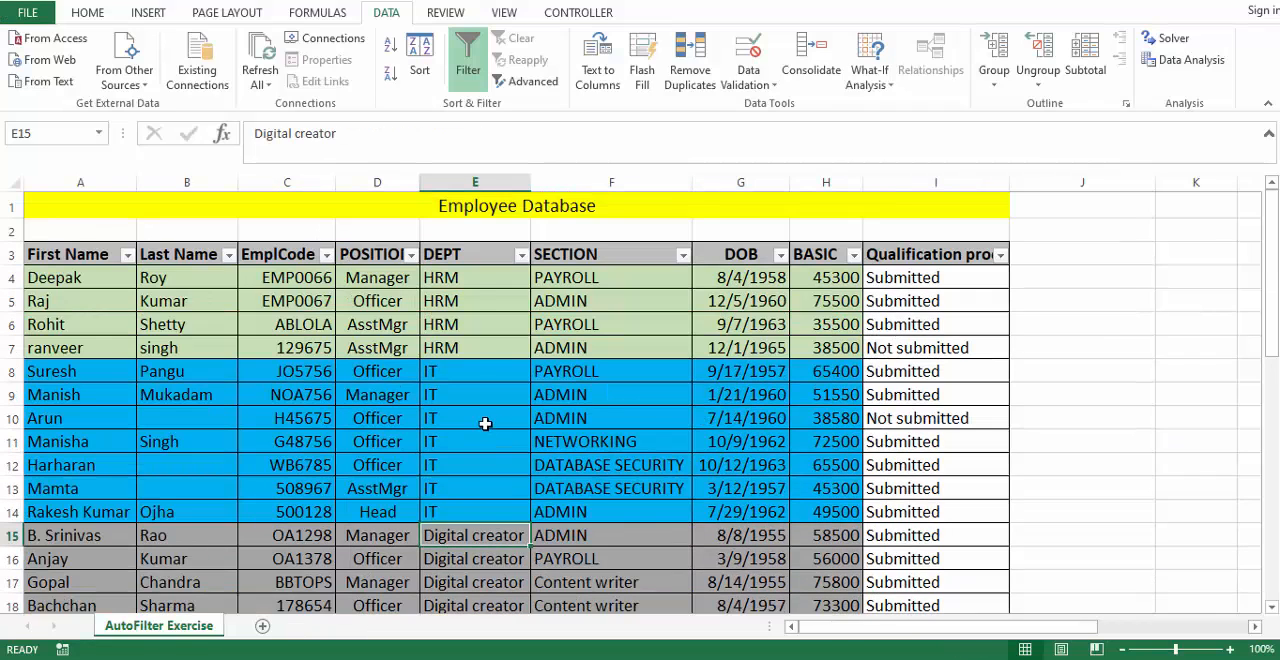
click(445, 254)
click(468, 58)
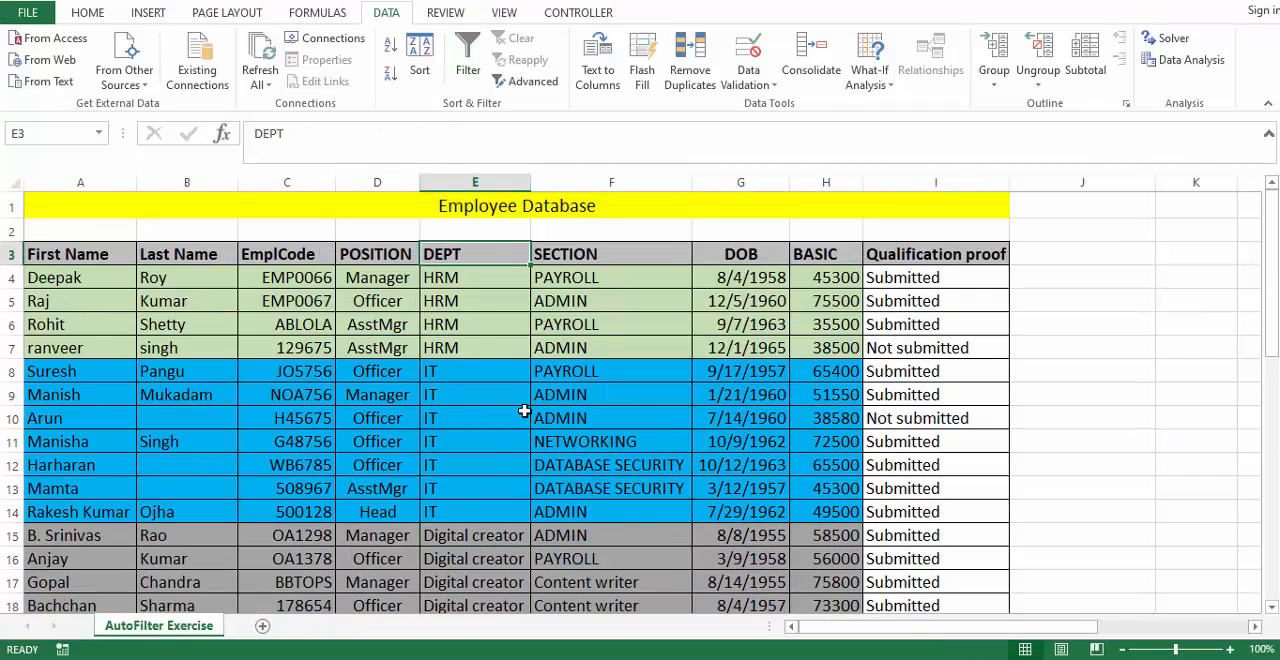
- Remove the extra grey header row A43:I43 below the criteria range
scroll(526, 420, down, 5)
scroll(526, 420, down, 5)
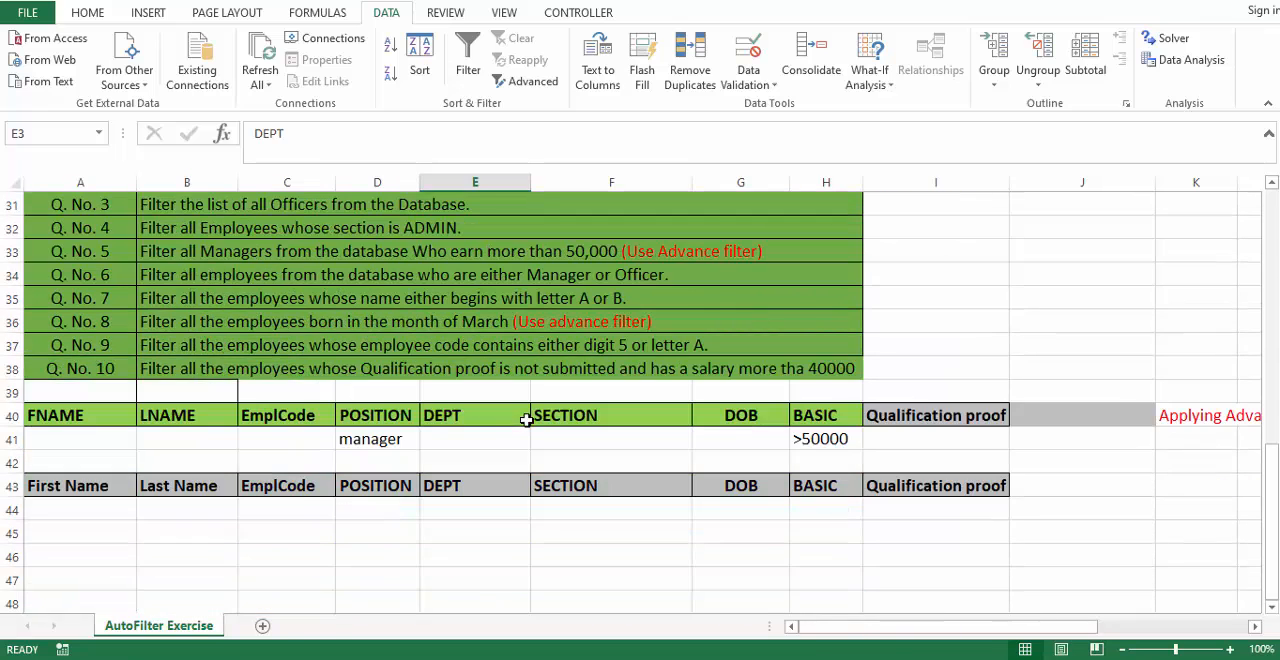
drag(44, 487, 910, 478)
click(80, 462)
- Compare the database headers in row 3 with the criteria headers in row 40 and inspect the POSITION criterion
scroll(85, 300, up, 10)
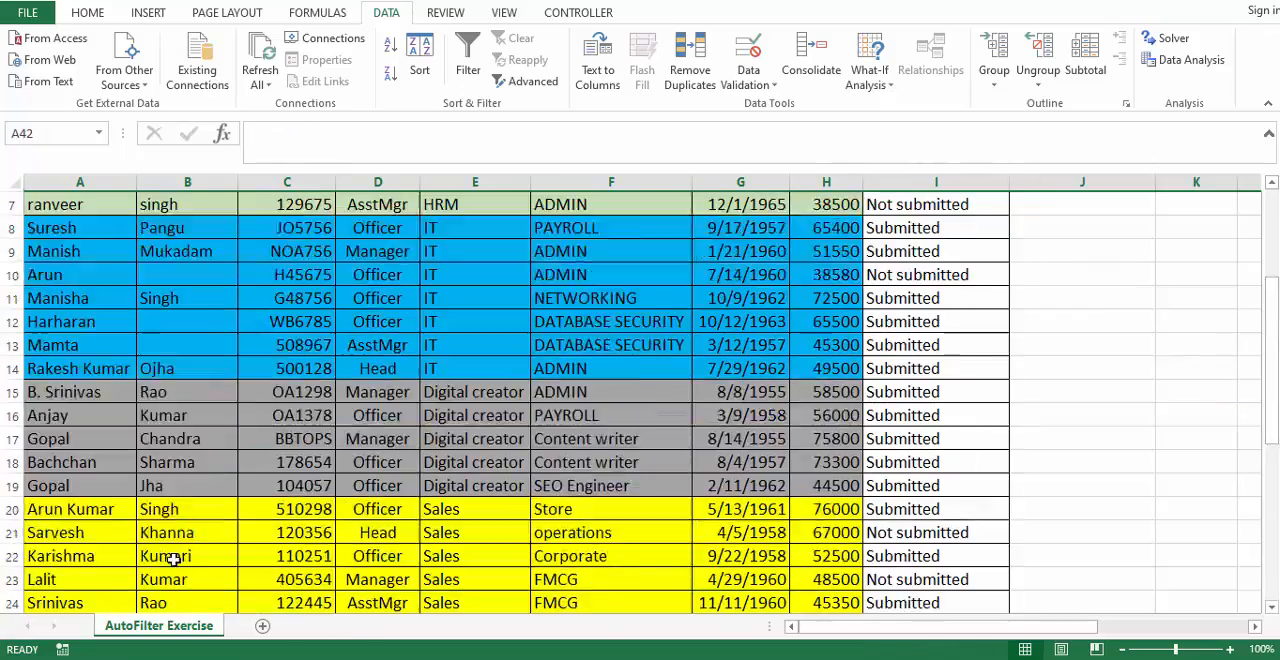
drag(74, 256, 910, 263)
scroll(410, 600, down, 11)
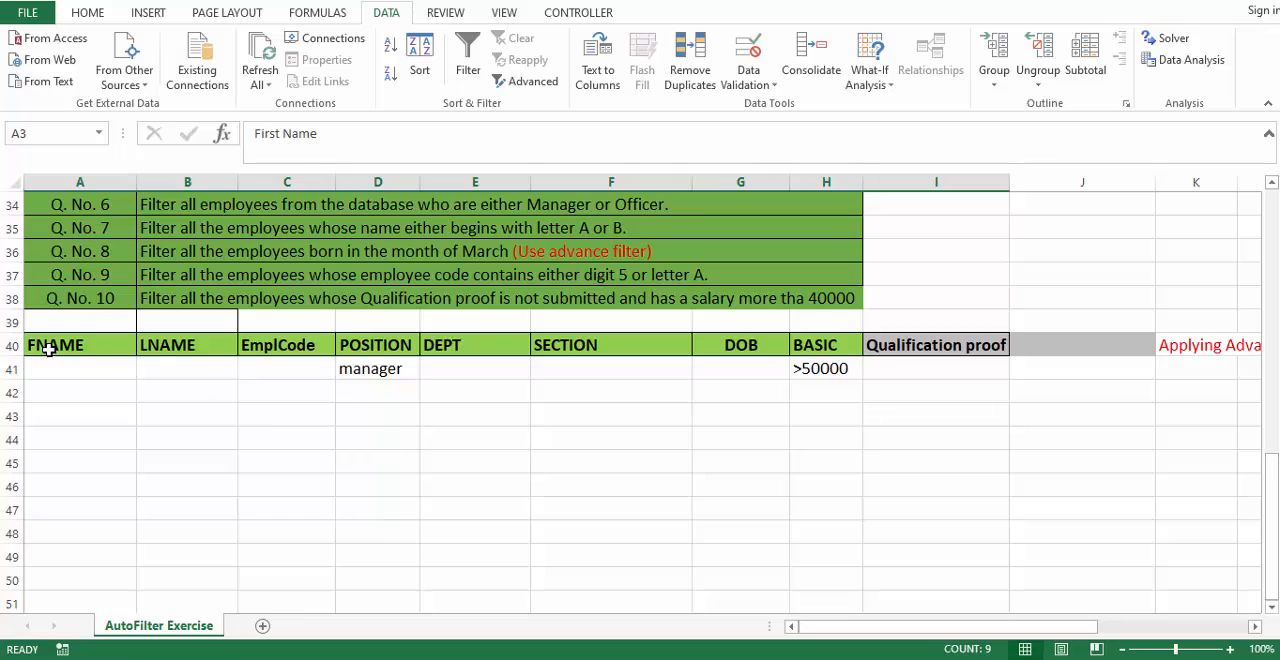
drag(48, 349, 932, 349)
click(934, 349)
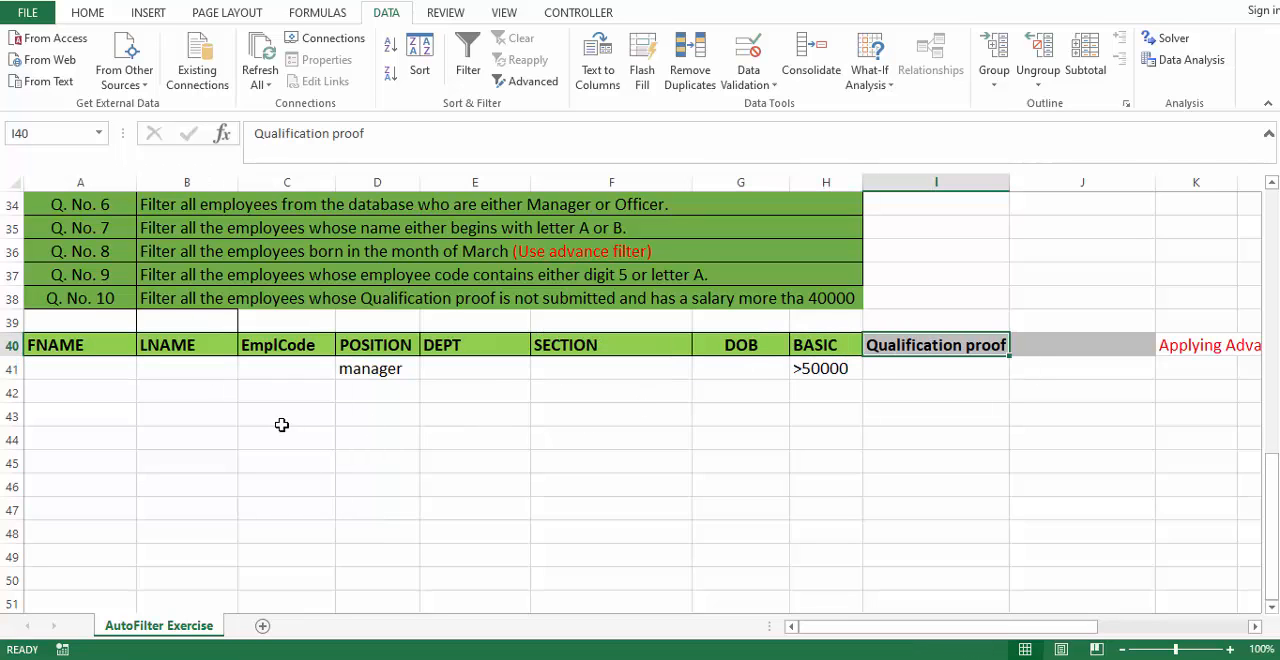
click(379, 370)
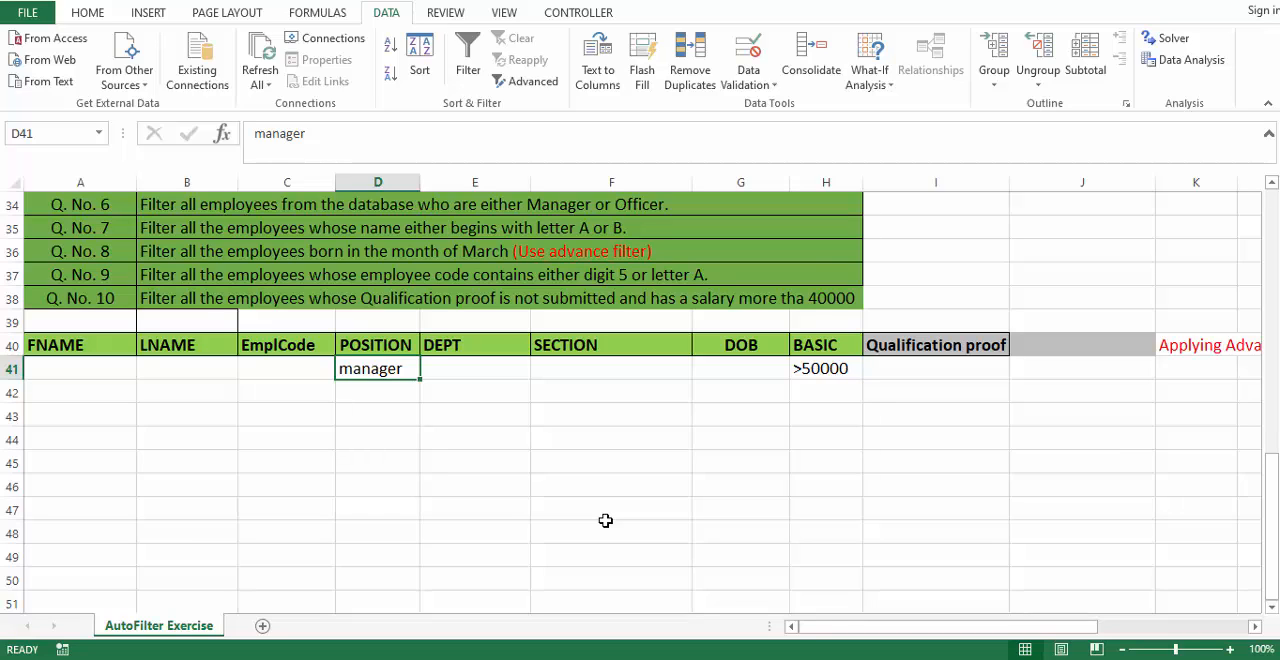
- Start an Advanced Filter on the employee table and check its list range A3:I26 and criteria range against the sheet
scroll(605, 520, up, 11)
click(526, 442)
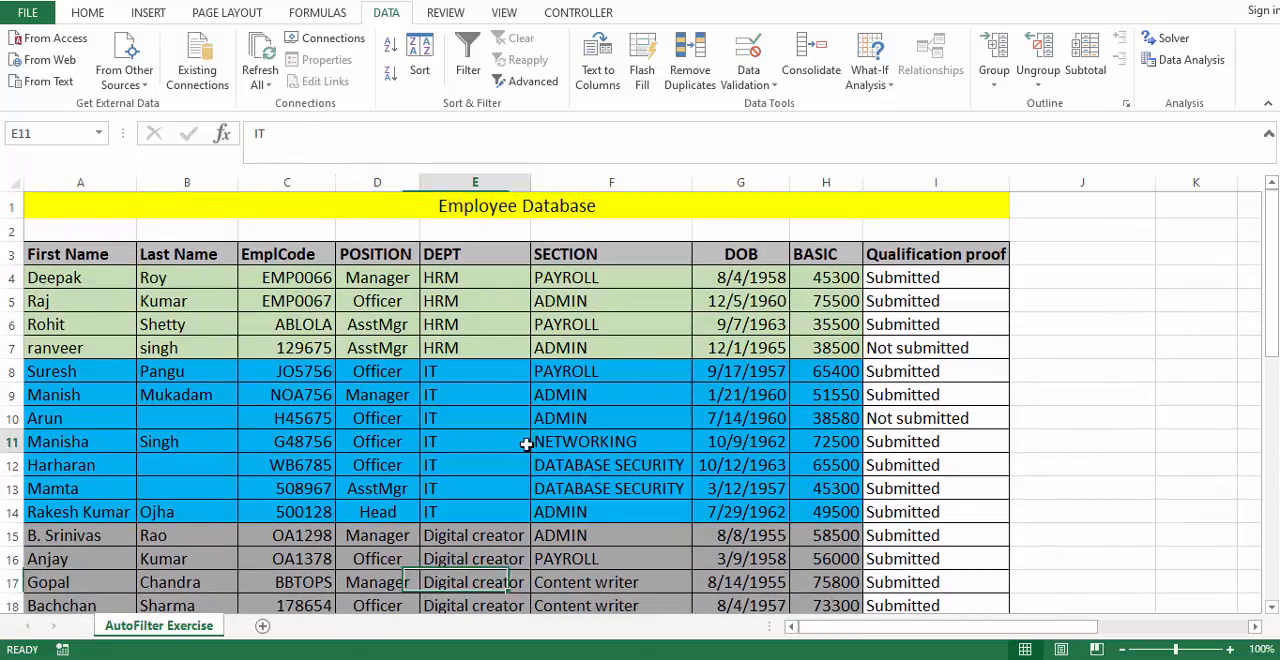
click(528, 81)
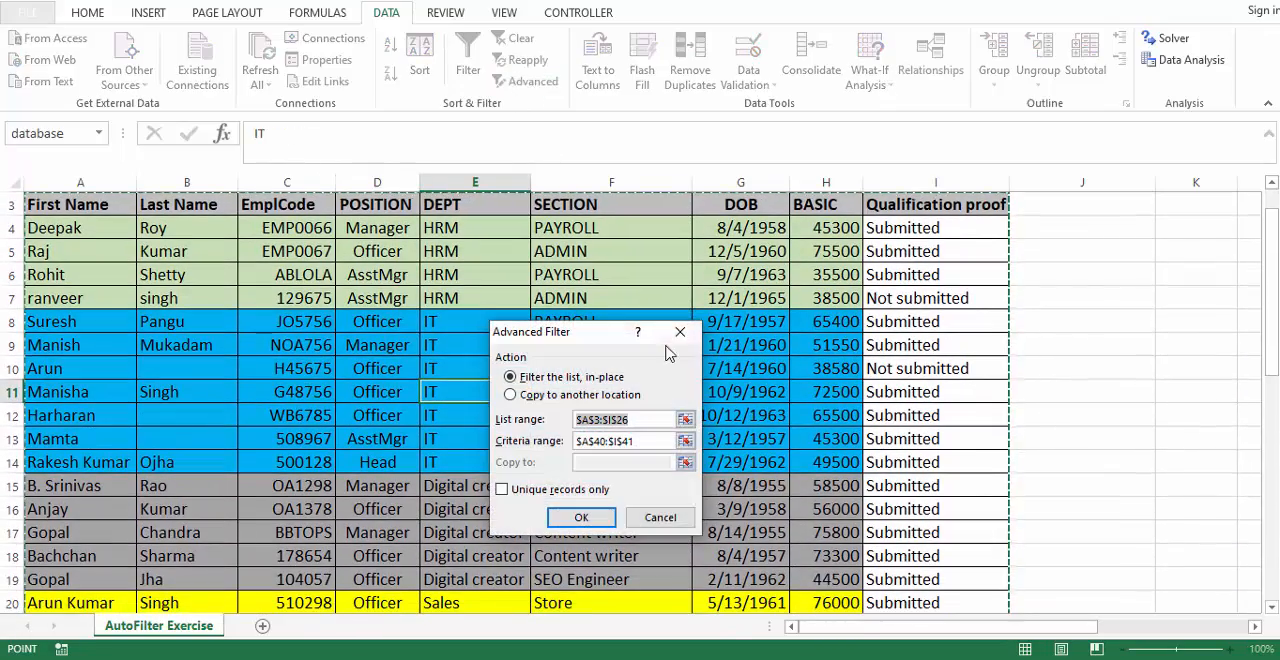
drag(583, 340, 1115, 226)
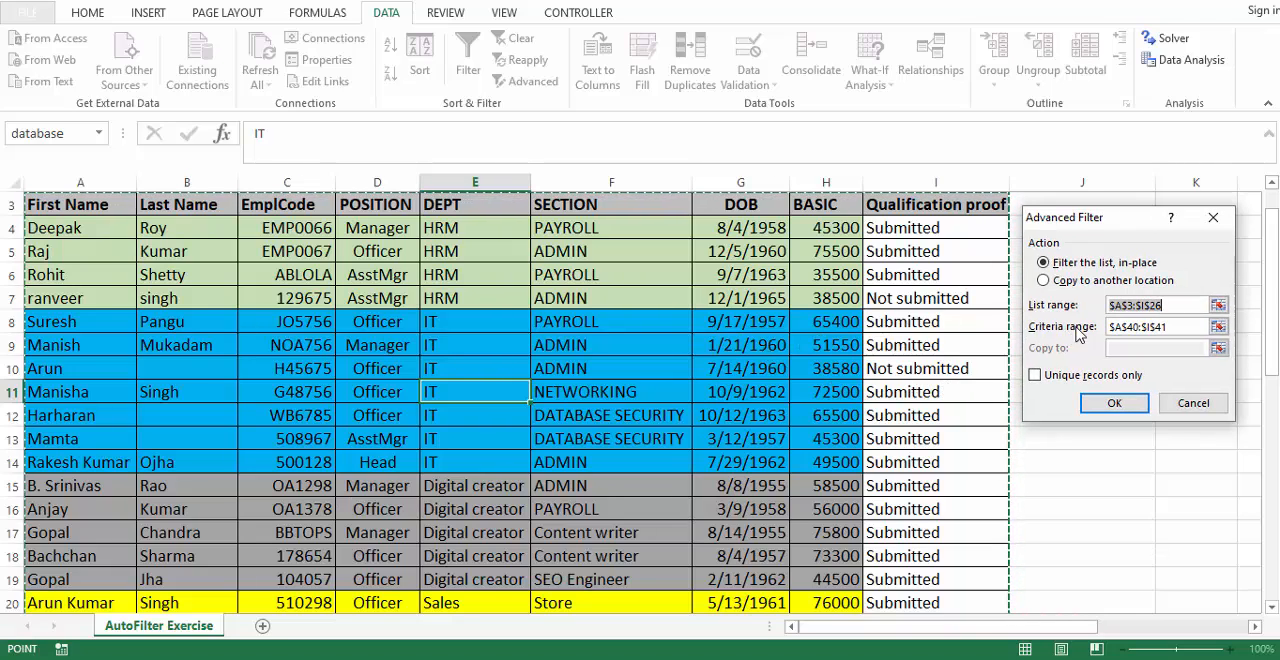
scroll(1272, 310, up, 1)
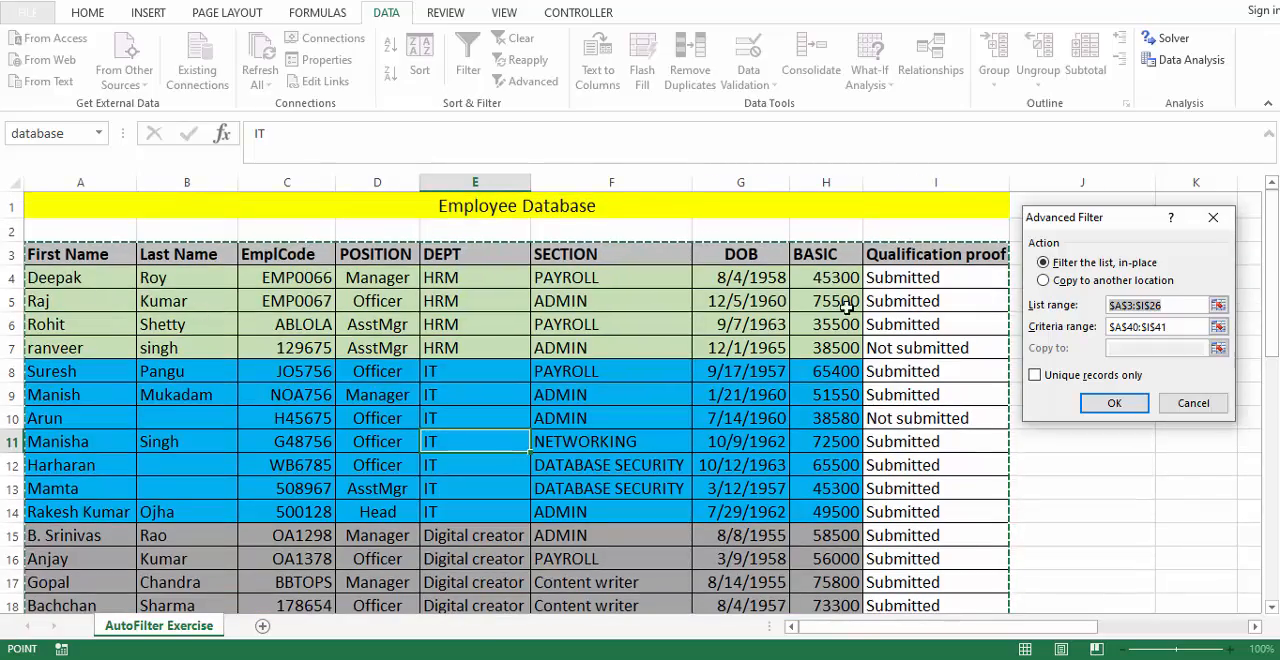
scroll(1270, 285, down, 3)
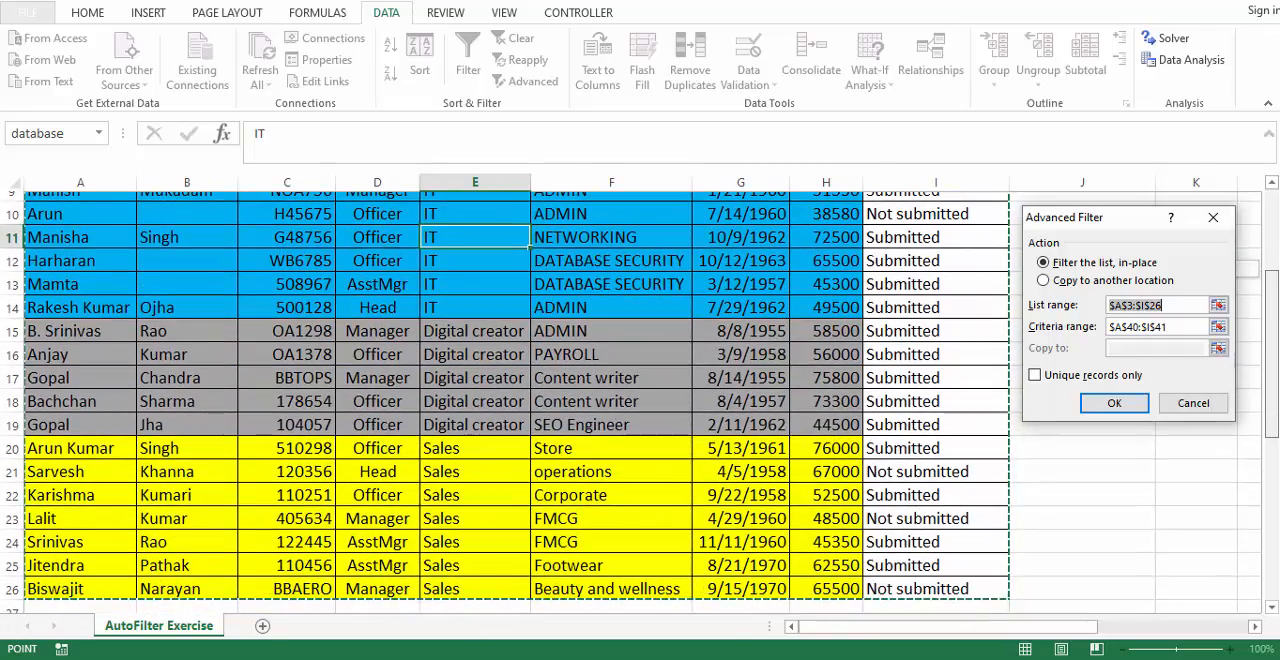
scroll(1272, 390, down, 2)
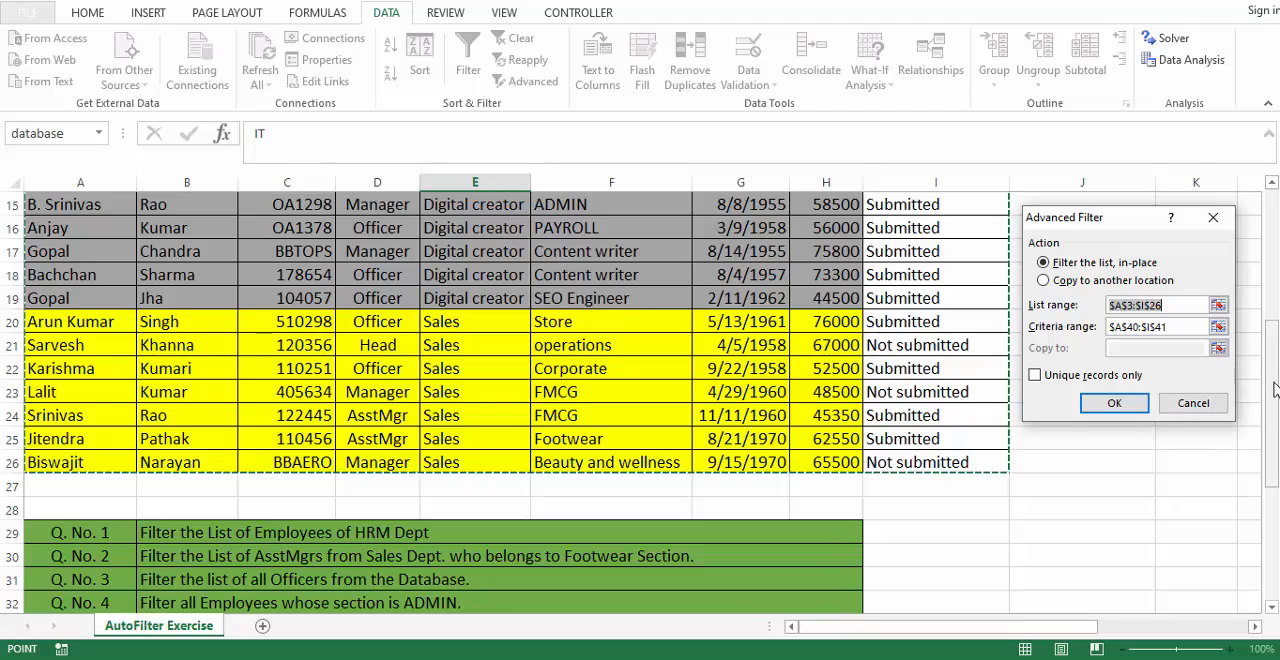
scroll(1272, 390, down, 4)
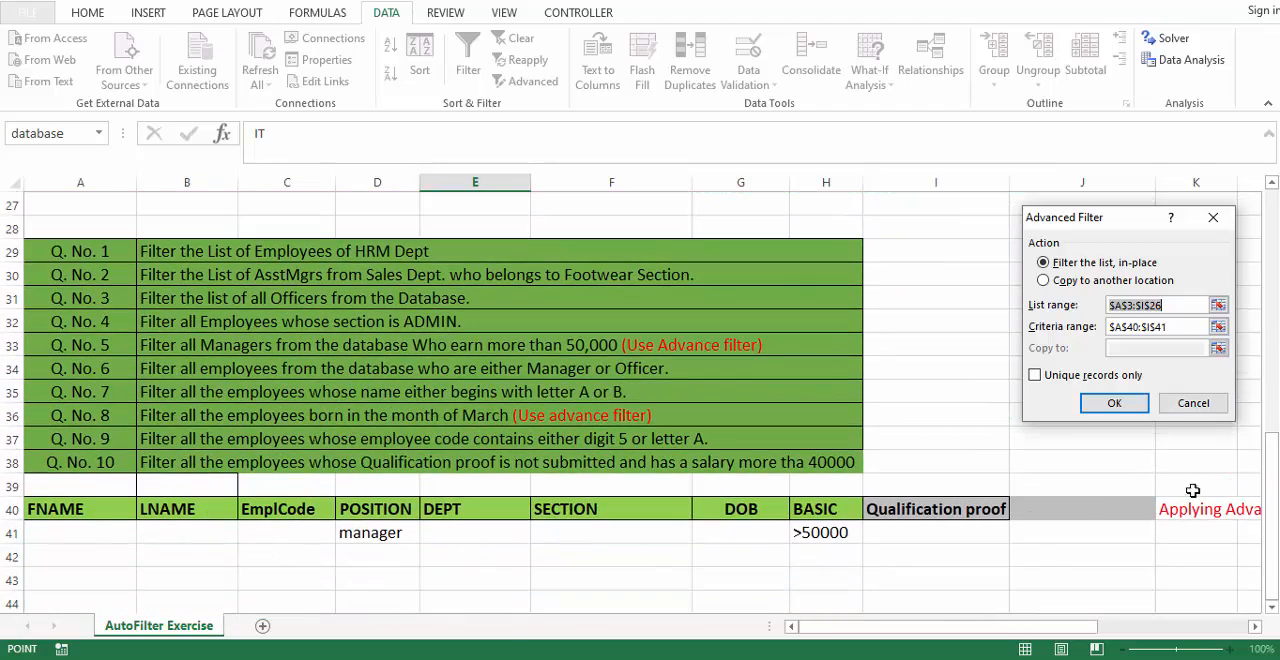
scroll(1270, 466, up, 1)
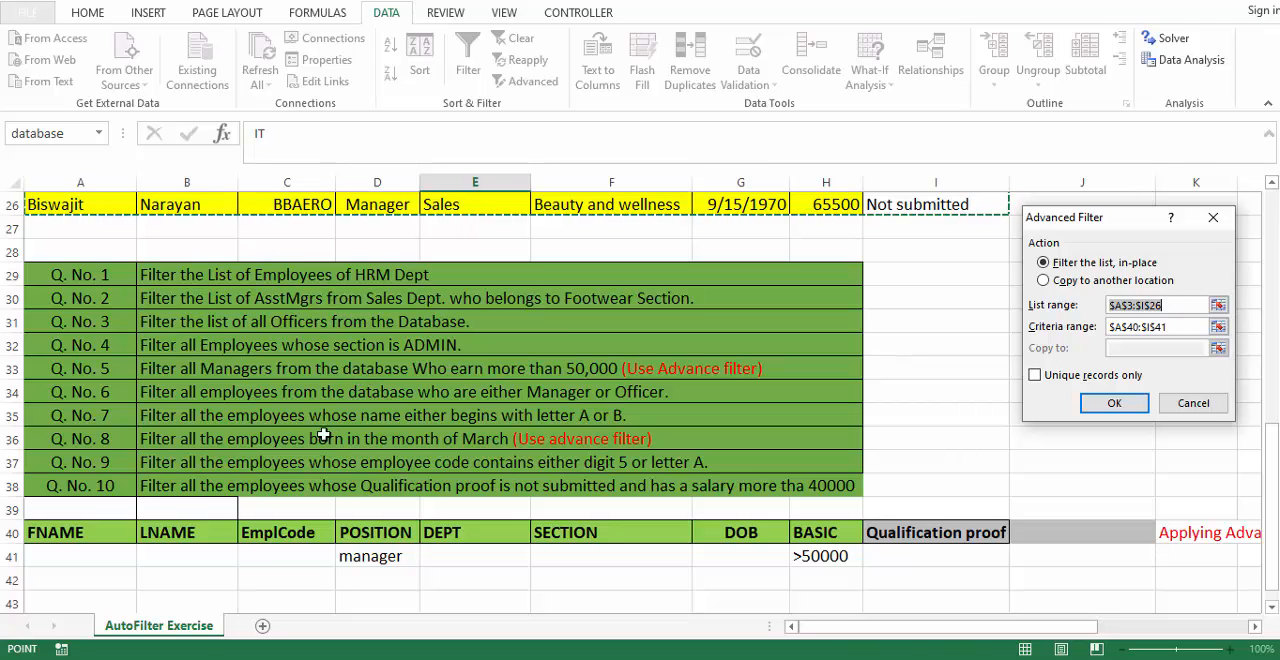
- Replace the Advanced Filter's criteria range by selecting the criteria headers and values in A40:I41
click(1180, 329)
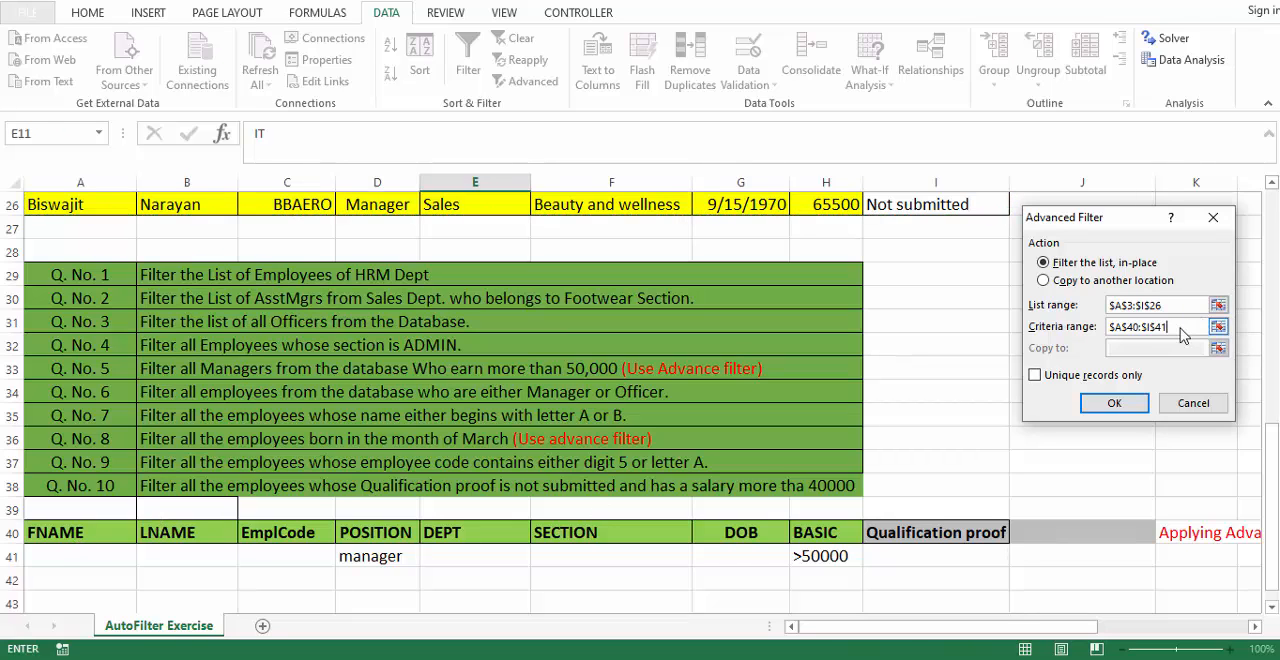
double_click(1158, 327)
key(BackSpace)
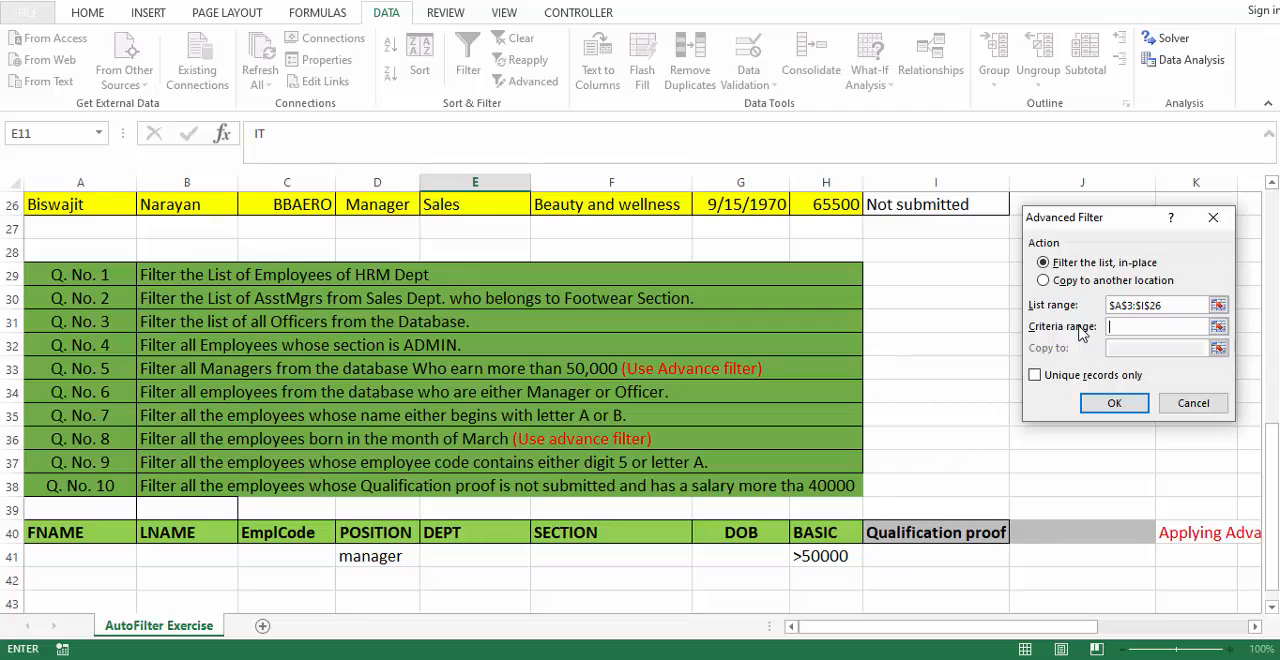
drag(93, 538, 930, 560)
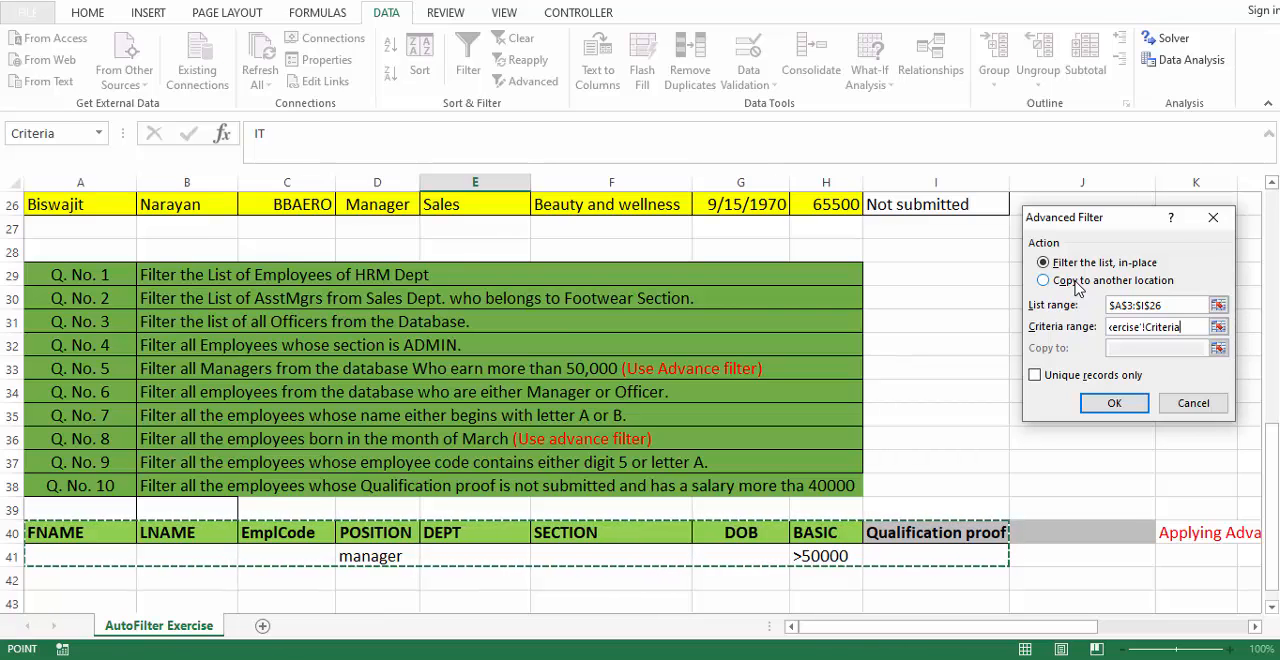
- Set the Advanced Filter to copy the results to another location starting at A43, and run it
click(1054, 283)
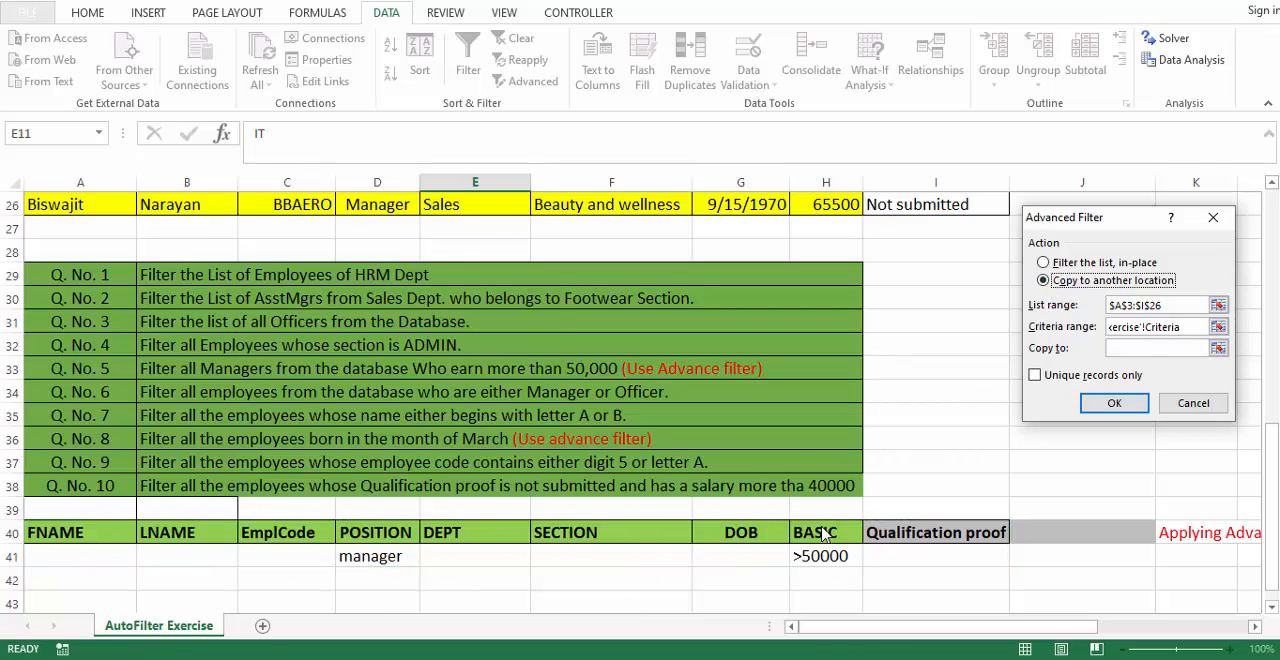
click(1137, 349)
scroll(553, 476, down, 2)
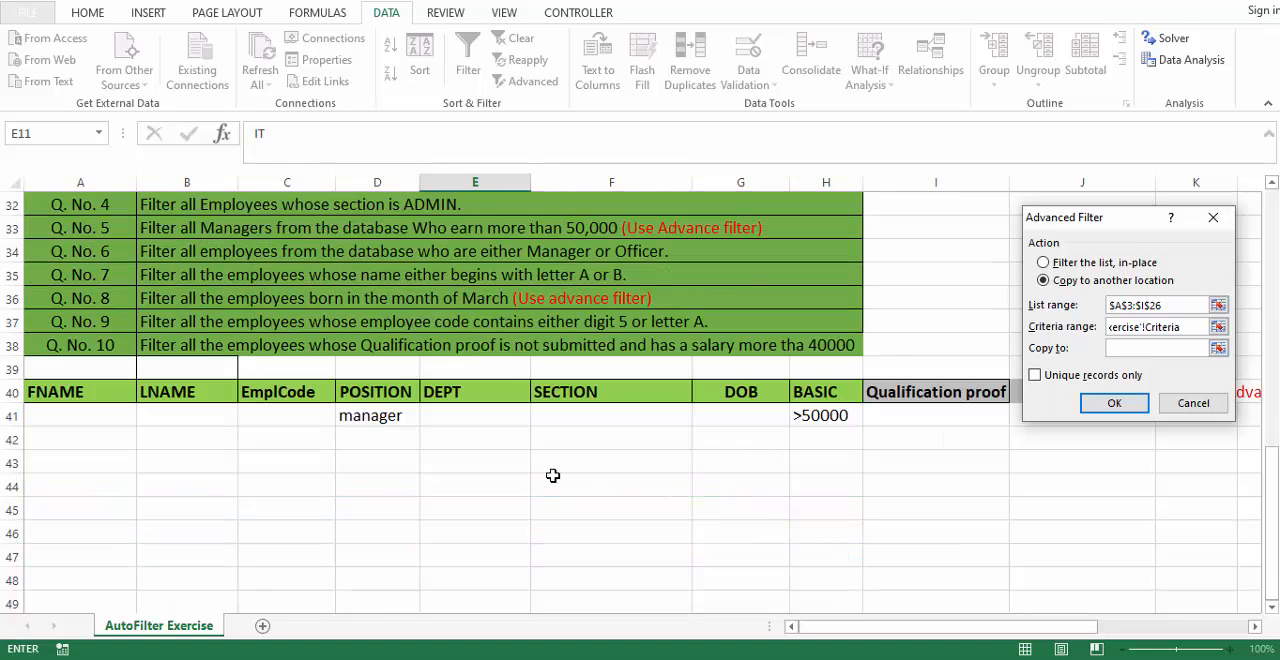
click(55, 463)
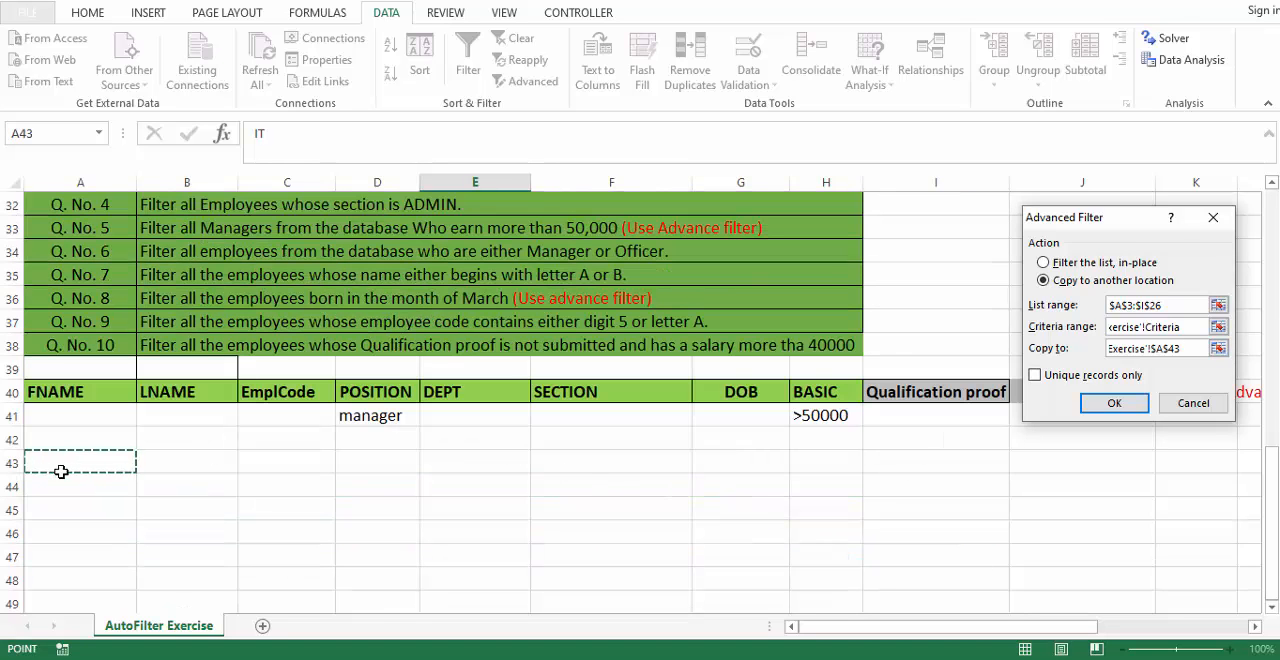
key(Return)
- Check the POSITION, BASIC and Qualification proof values of the extracted rows below A43 against the criteria
scroll(80, 485, down, 4)
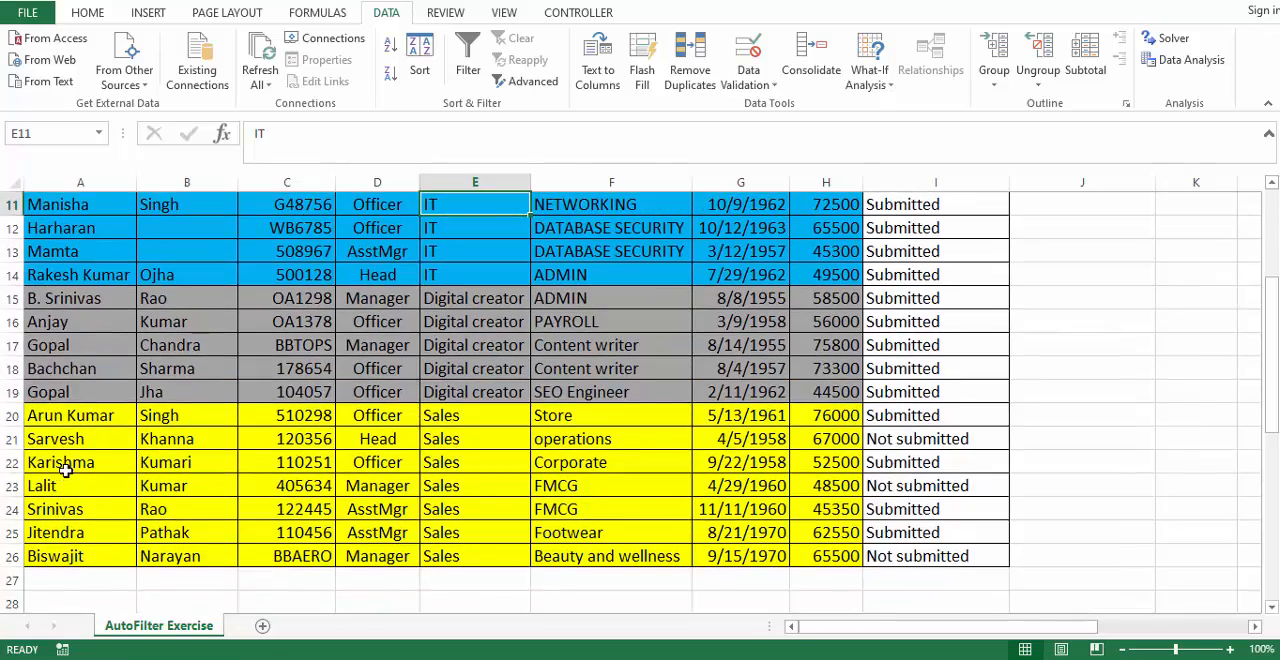
scroll(102, 495, down, 6)
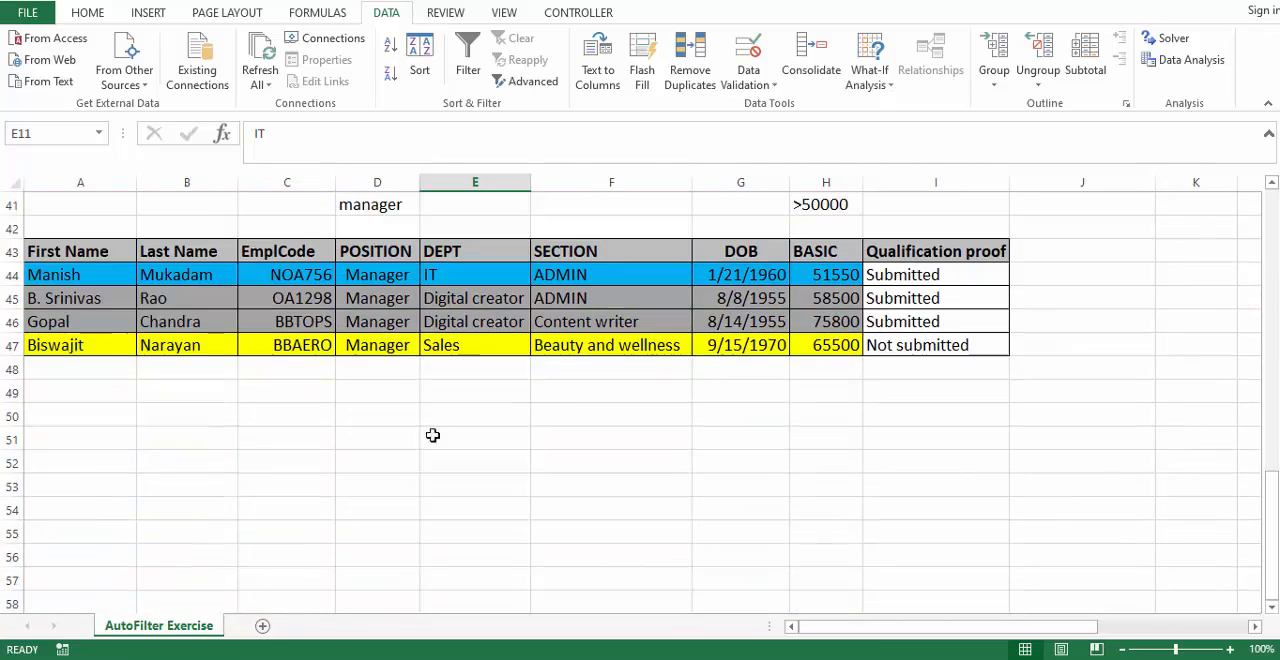
scroll(776, 381, up, 1)
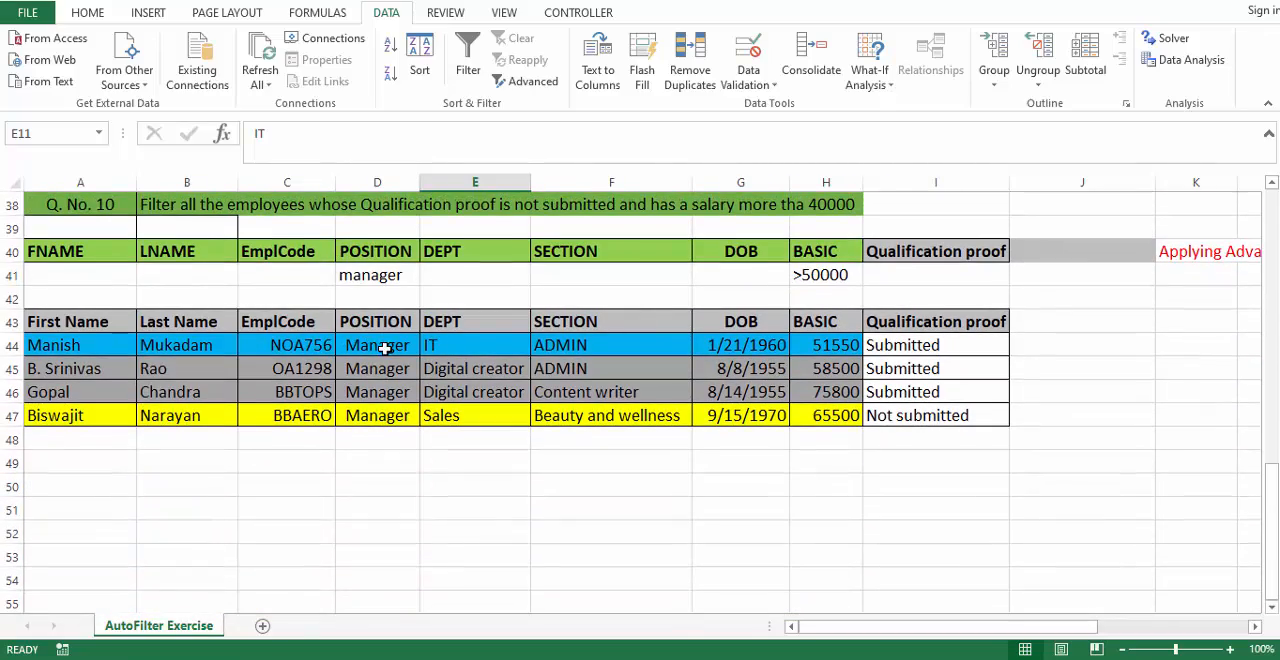
drag(383, 345, 362, 404)
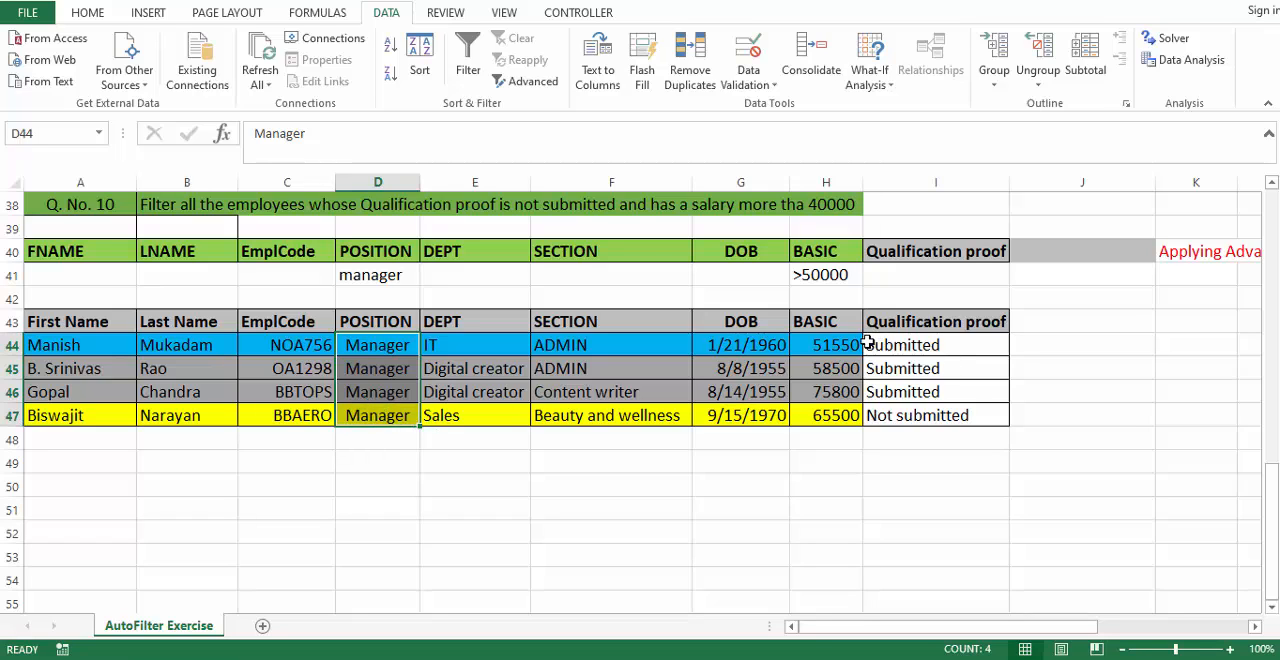
drag(838, 344, 834, 414)
drag(935, 345, 935, 414)
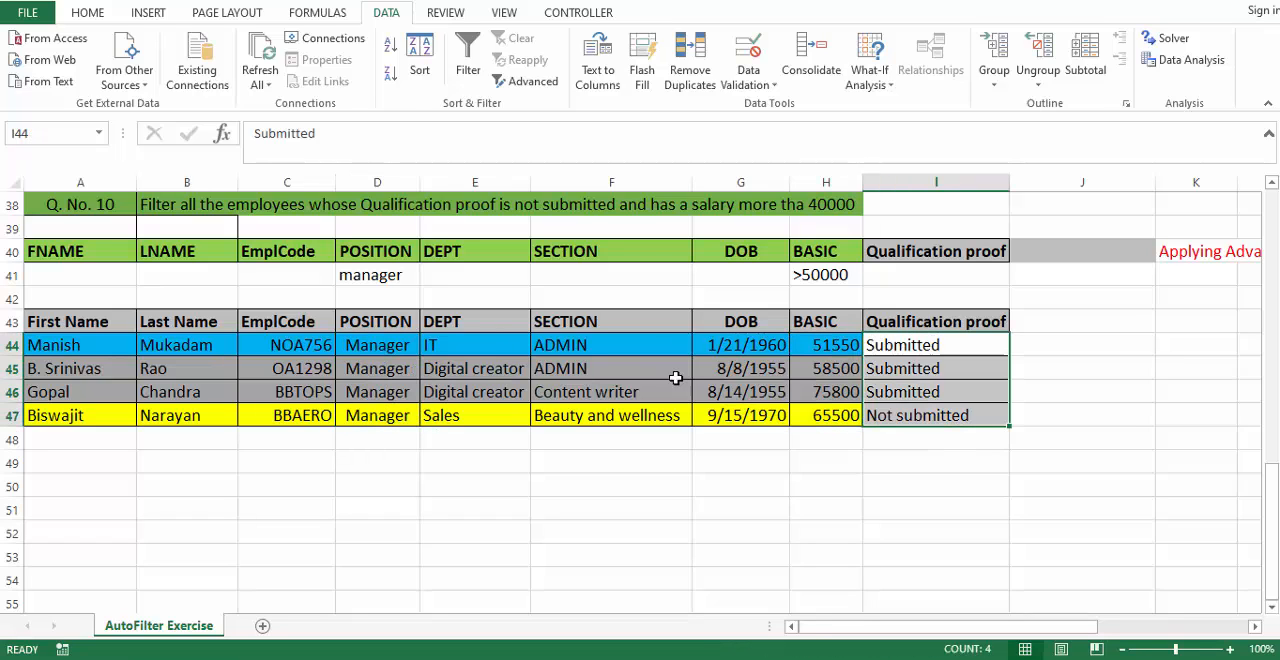
drag(58, 322, 963, 415)
- Turn on AutoFilter for the employee table's header row in row 3 and read question 9
scroll(863, 440, up, 3)
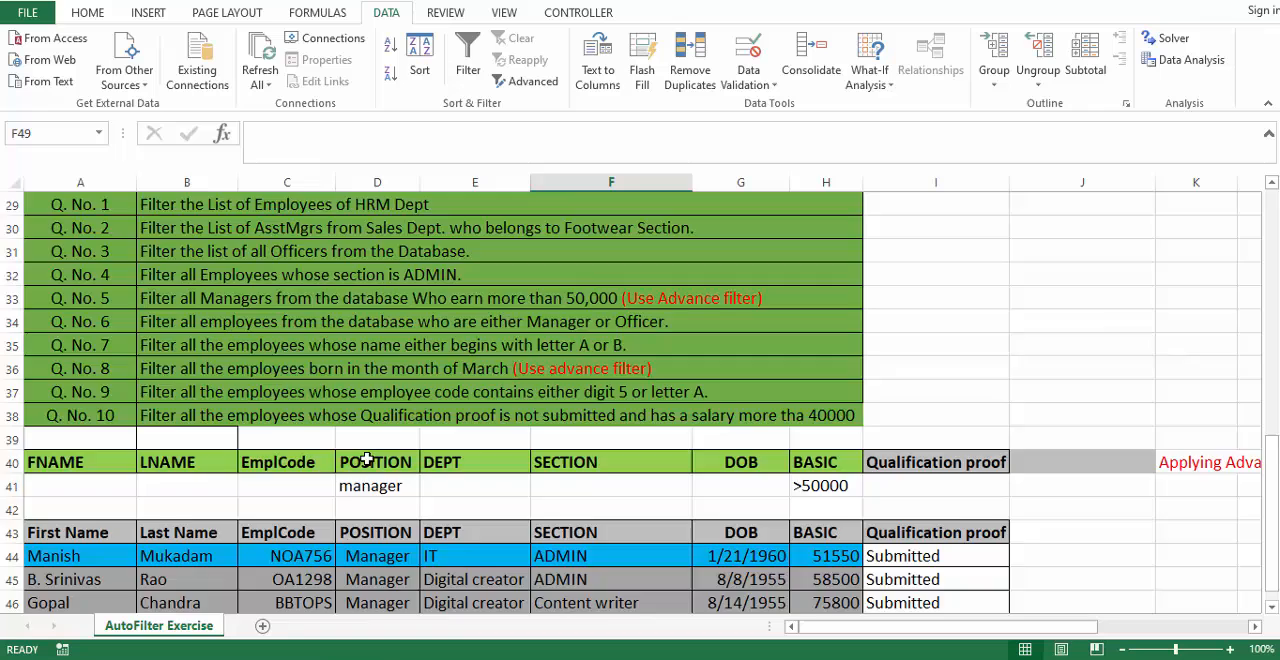
scroll(367, 460, up, 5)
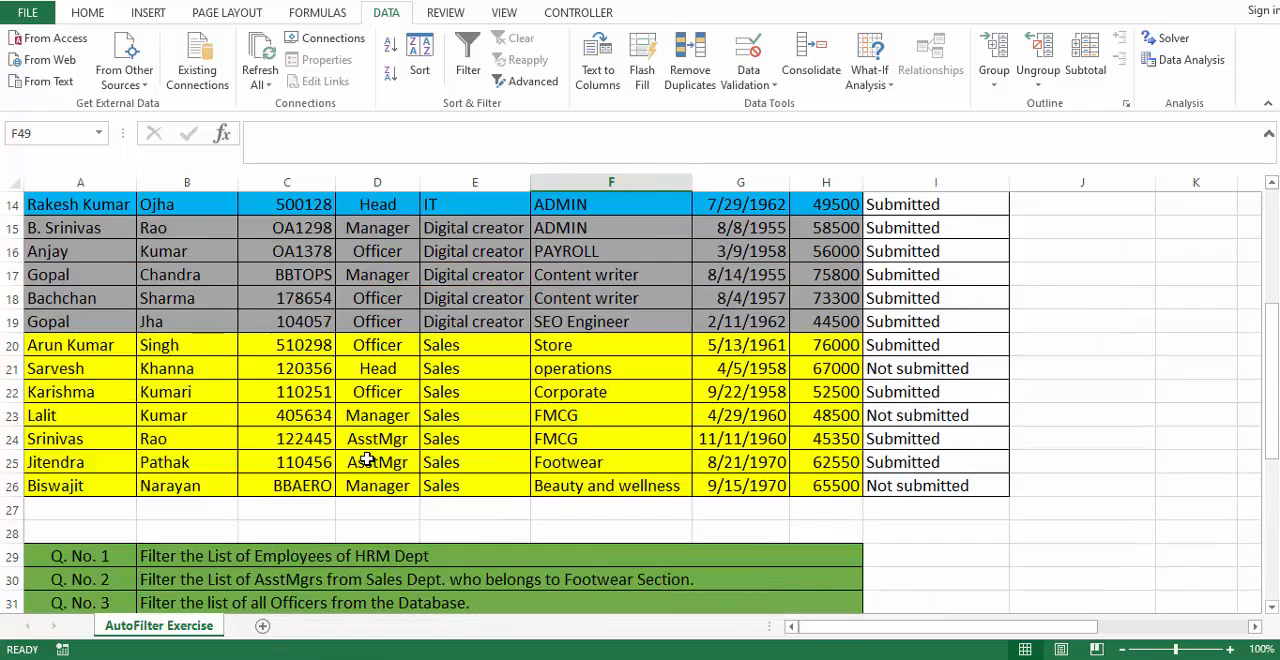
scroll(367, 460, up, 4)
click(488, 250)
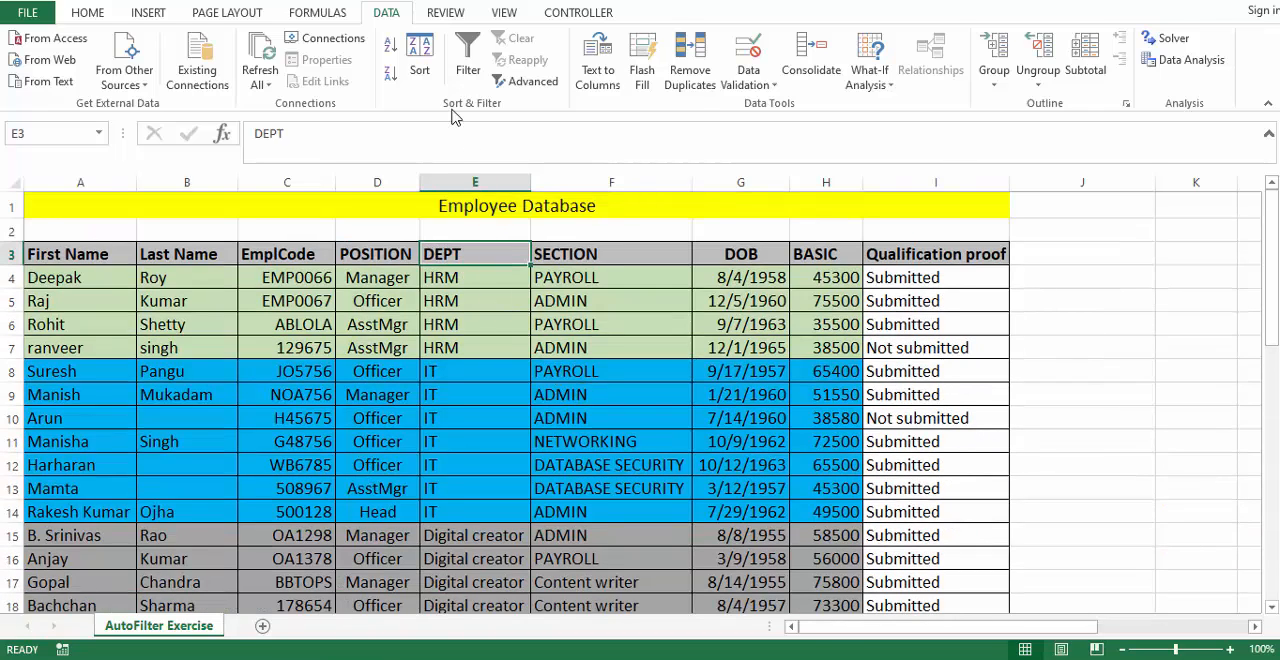
key(ctrl+shift+l)
scroll(586, 369, down, 8)
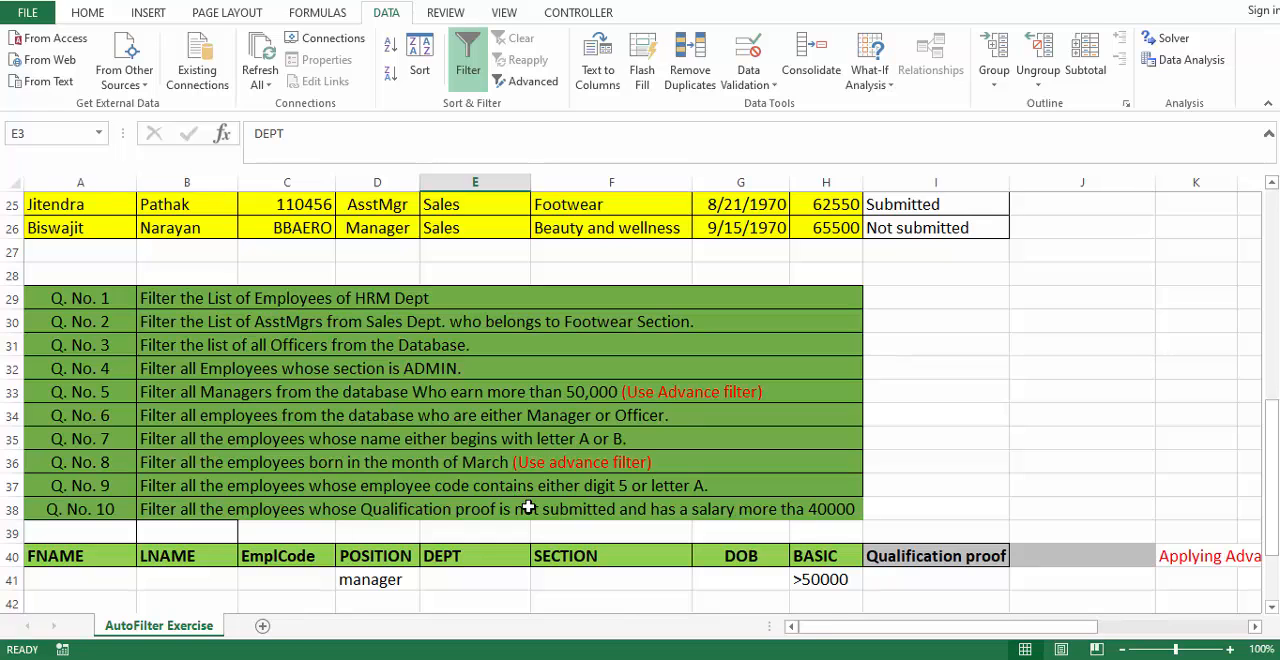
scroll(528, 508, up, 8)
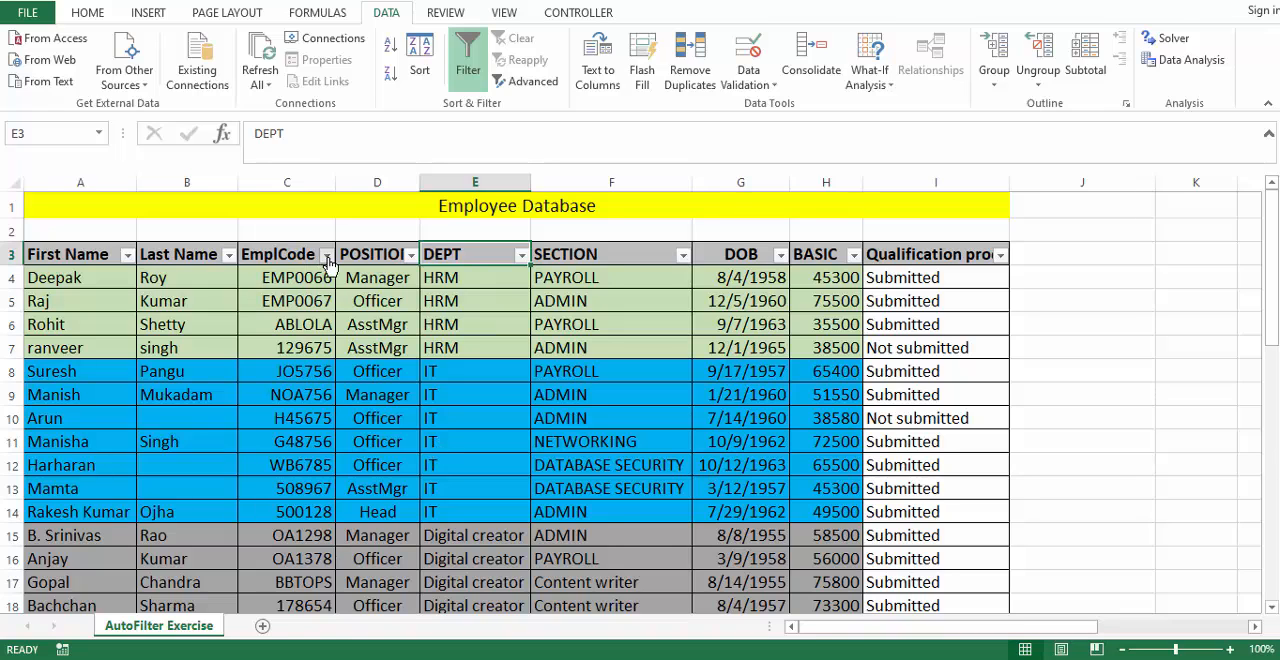
- Open a custom text filter on the EmplCode column and set the first condition to contains 5
click(327, 256)
mouse_move(268, 396)
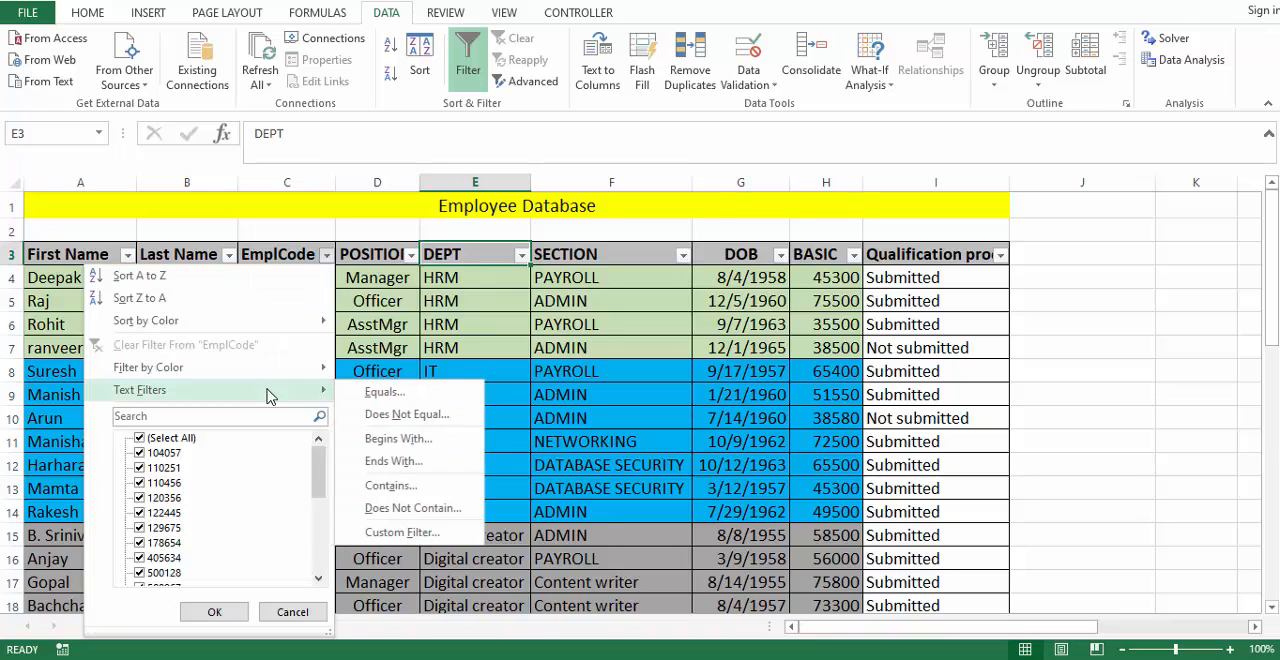
click(405, 532)
drag(880, 229, 567, 325)
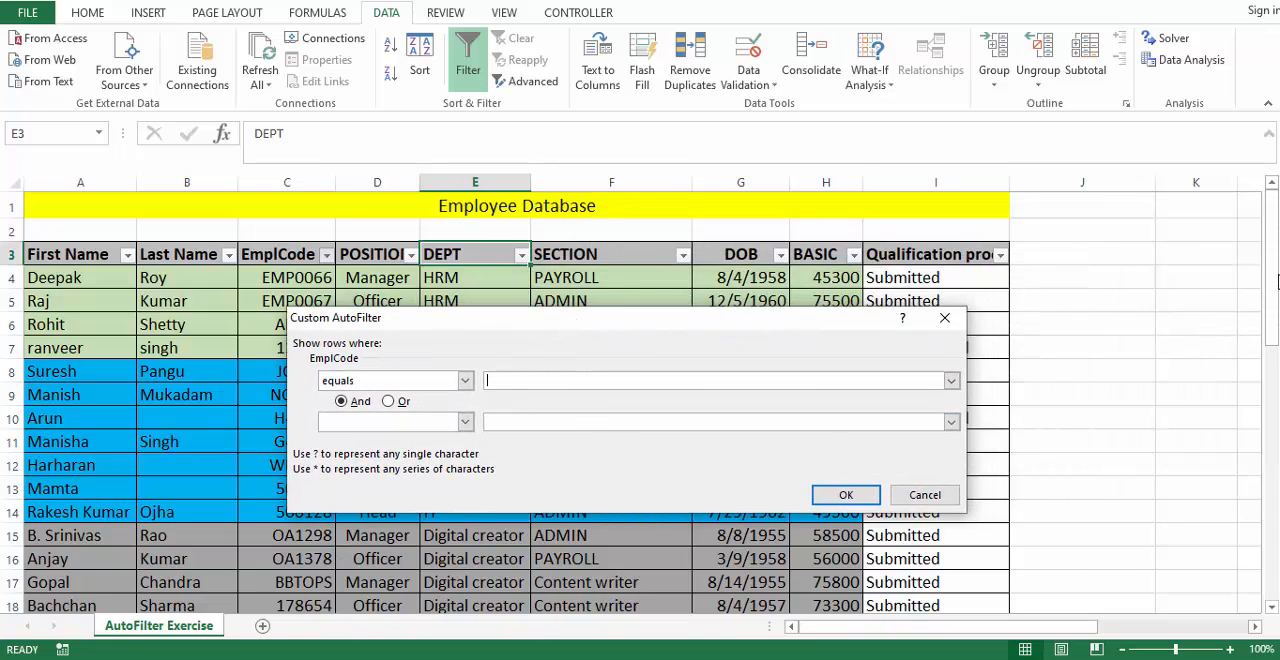
drag(750, 330, 760, 302)
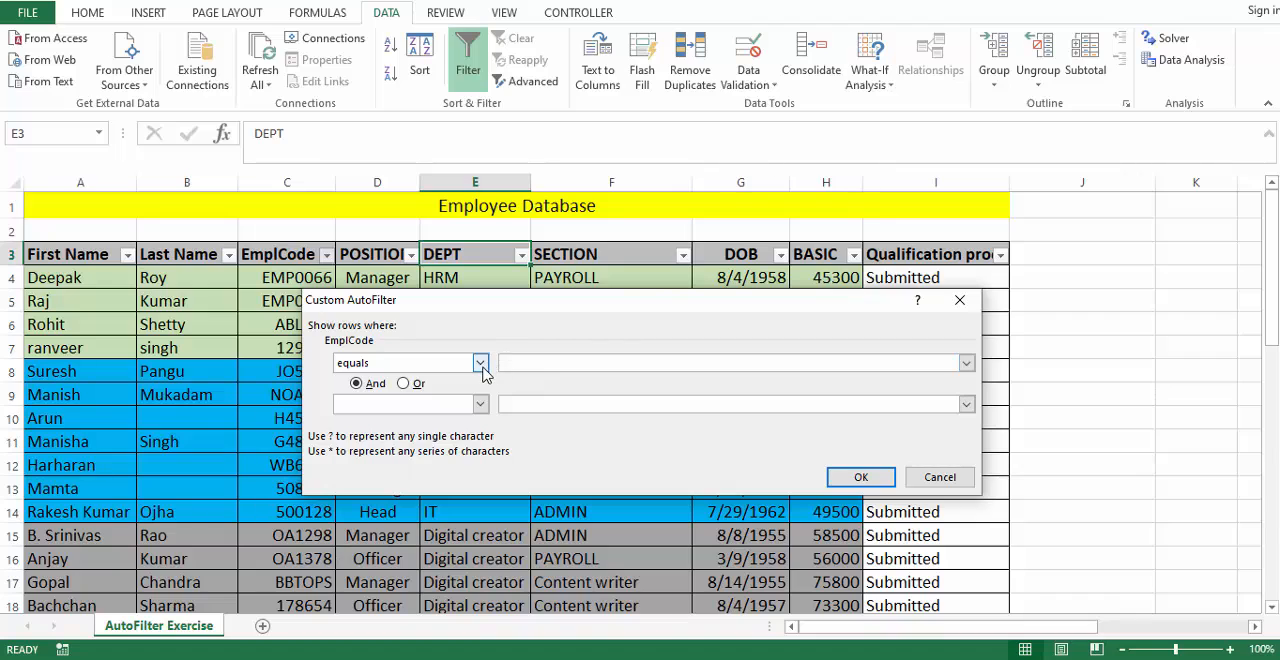
click(480, 362)
scroll(418, 425, down, 2)
scroll(418, 428, down, 4)
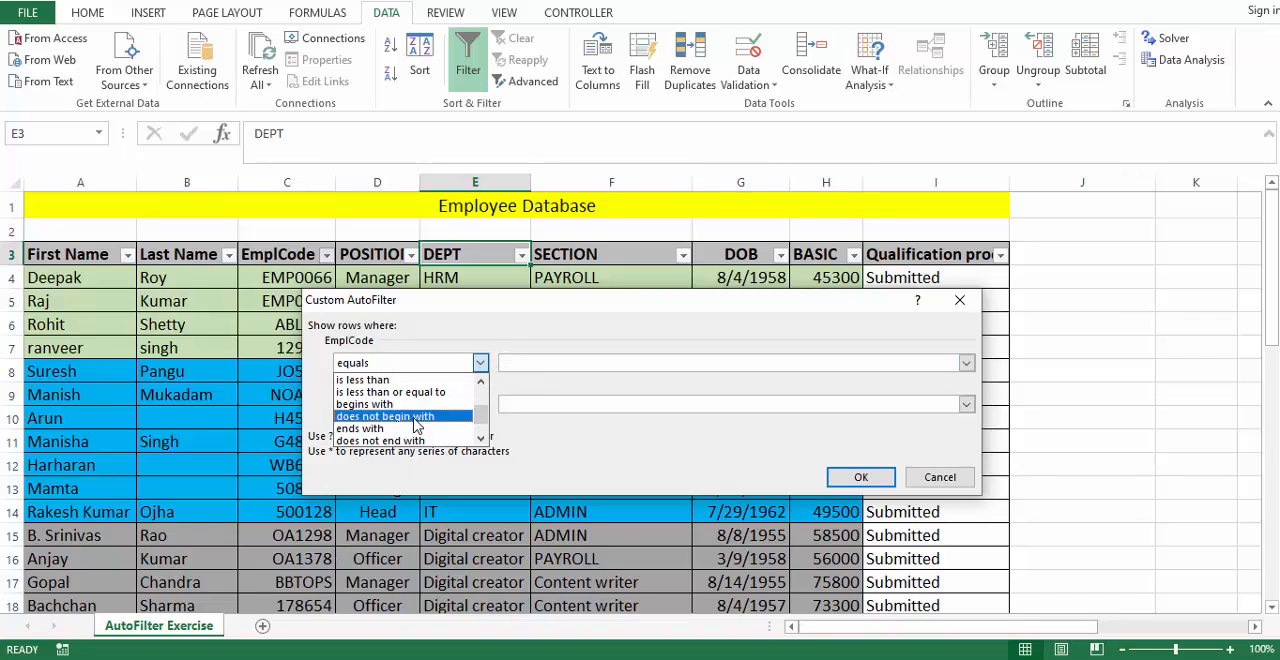
key(Escape)
click(525, 366)
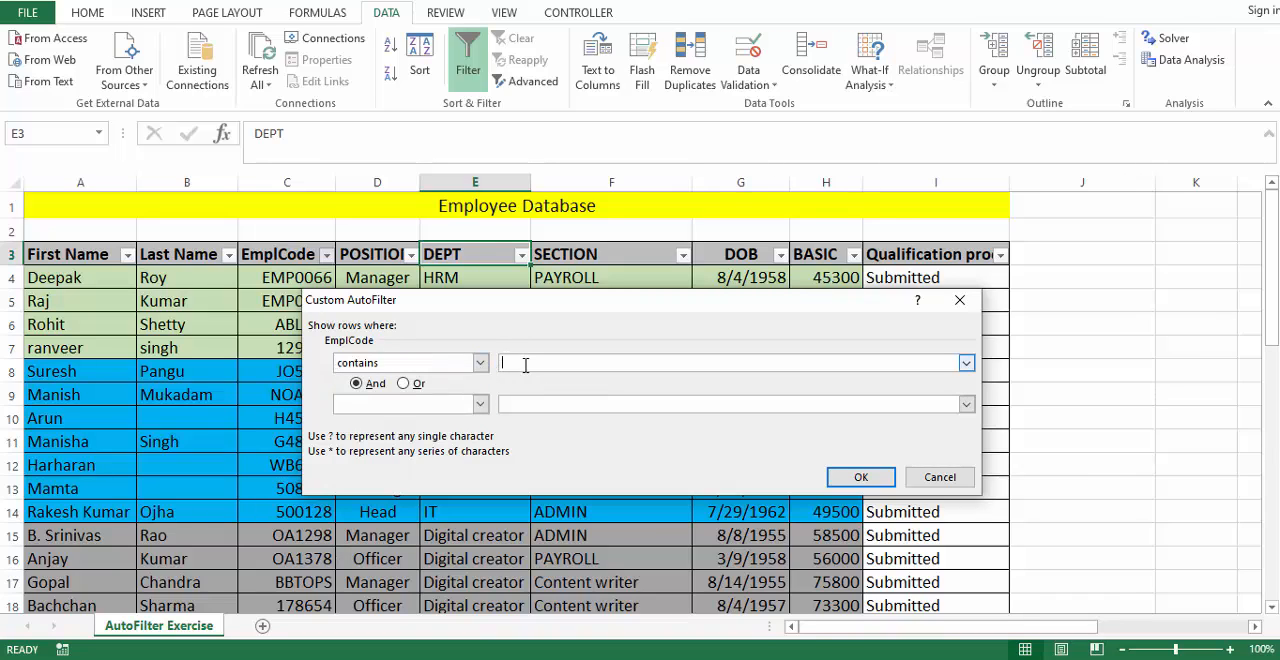
text(5)
- Add a second EmplCode condition joined with Or, set to contains A, and apply the custom filter
click(403, 383)
click(438, 403)
scroll(425, 460, down, 1)
scroll(425, 464, down, 2)
click(425, 469)
click(545, 407)
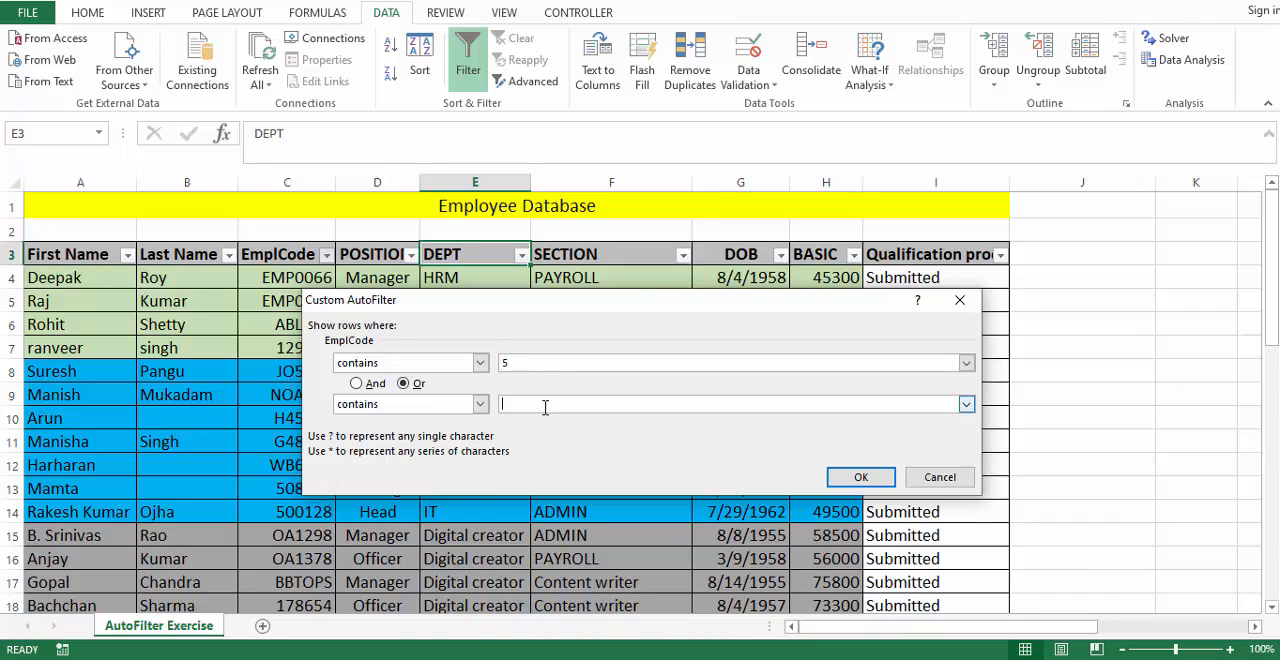
click(837, 477)
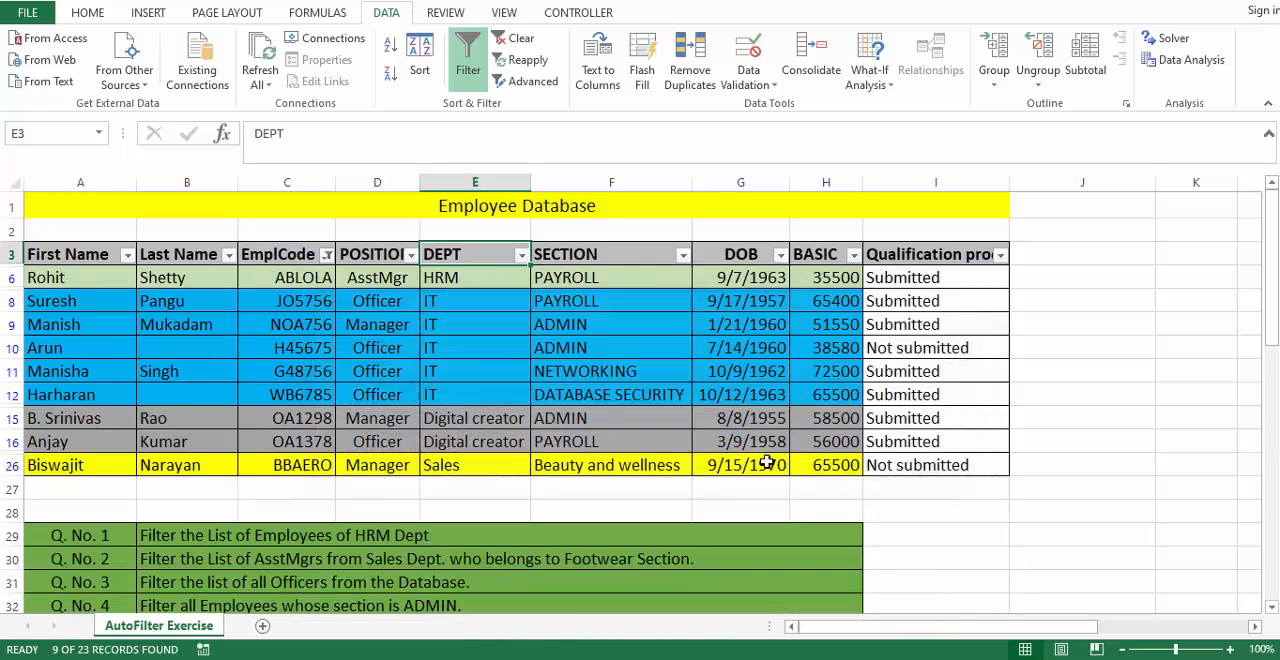
- Check the filtered EmplCode values for the digit 5 or the letter A
drag(302, 280, 302, 466)
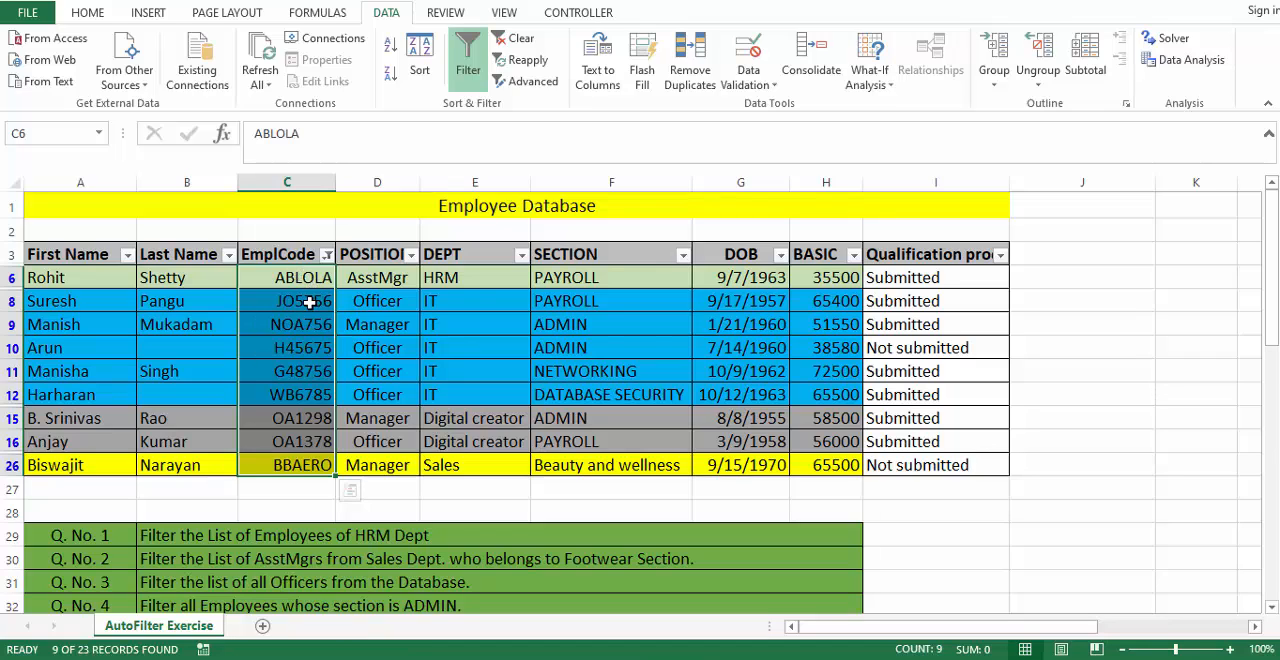
click(310, 302)
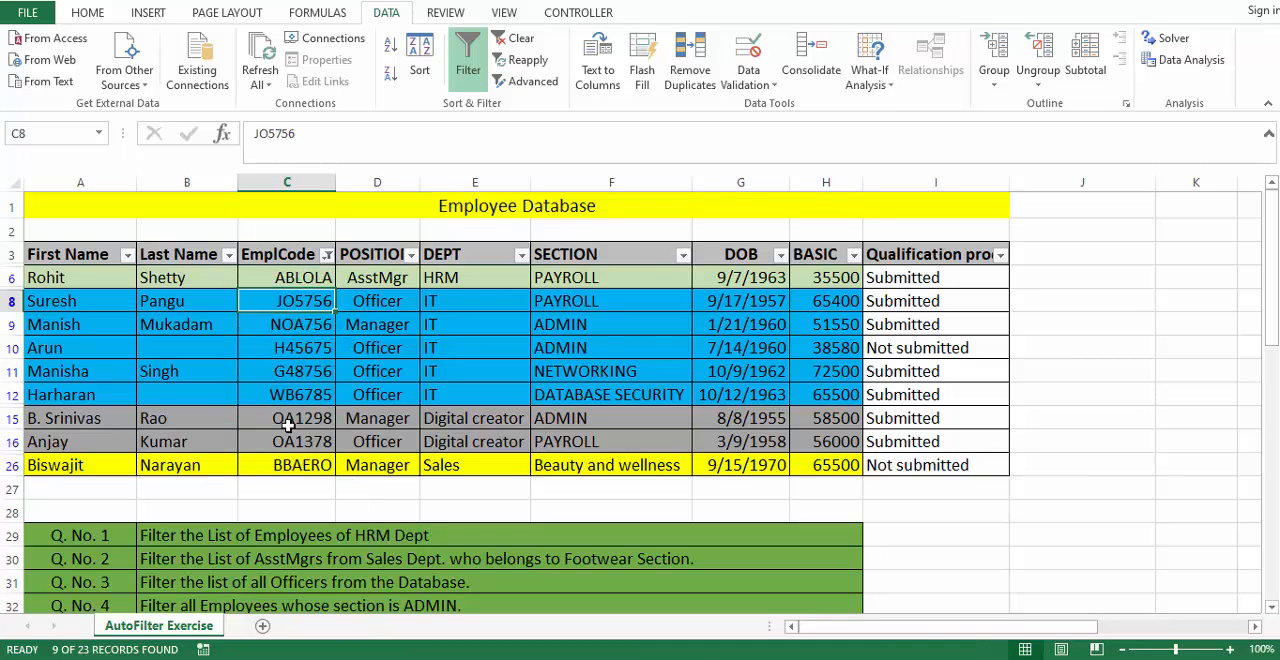
click(291, 279)
click(300, 302)
scroll(324, 430, down, 3)
scroll(324, 430, up, 3)
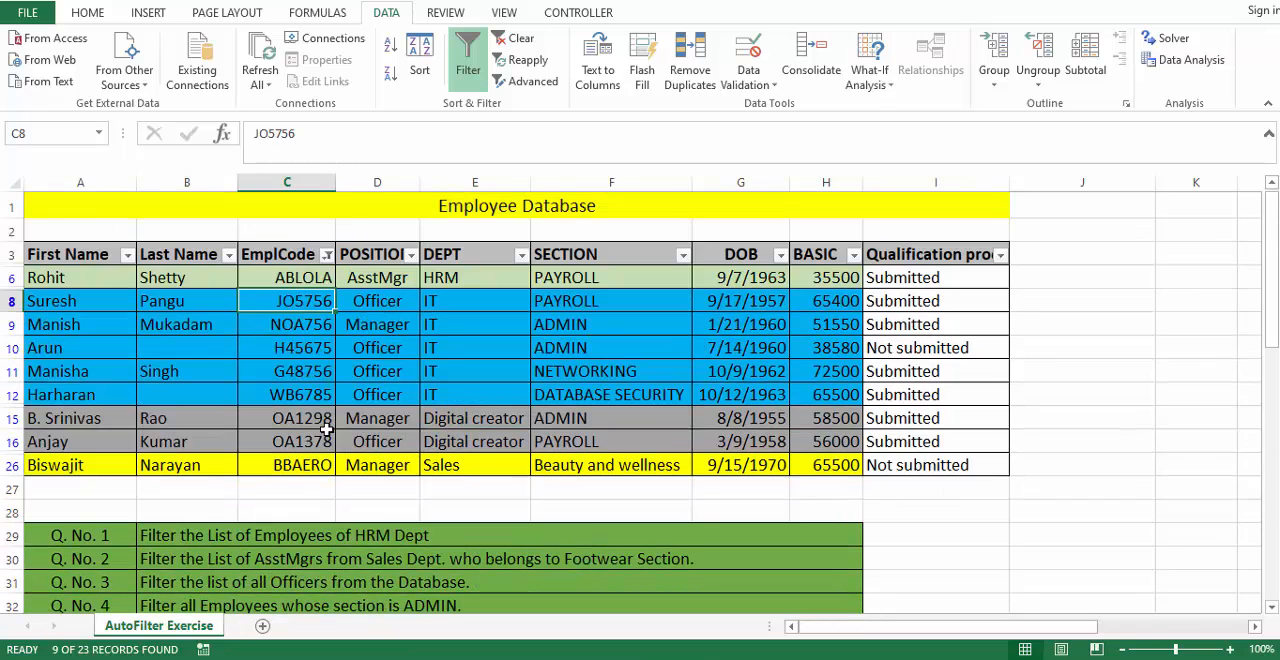
- Clear the EmplCode filter from the employee table while keeping AutoFilter on
click(327, 254)
click(375, 262)
click(391, 254)
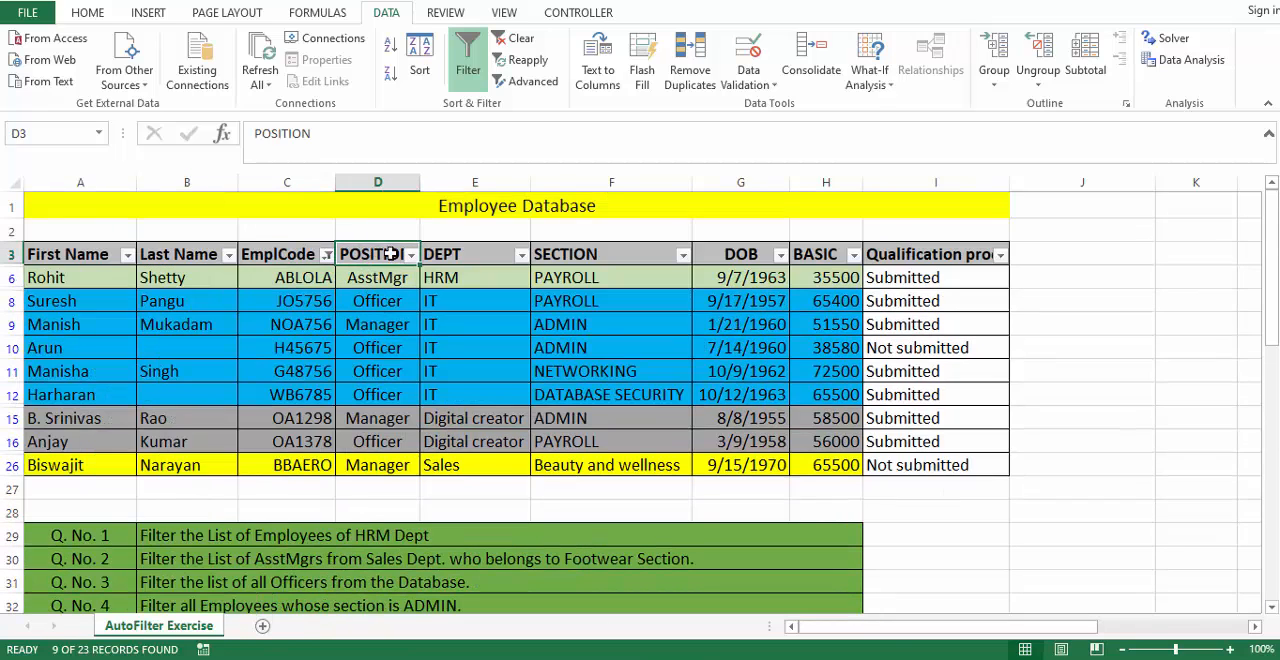
click(512, 40)
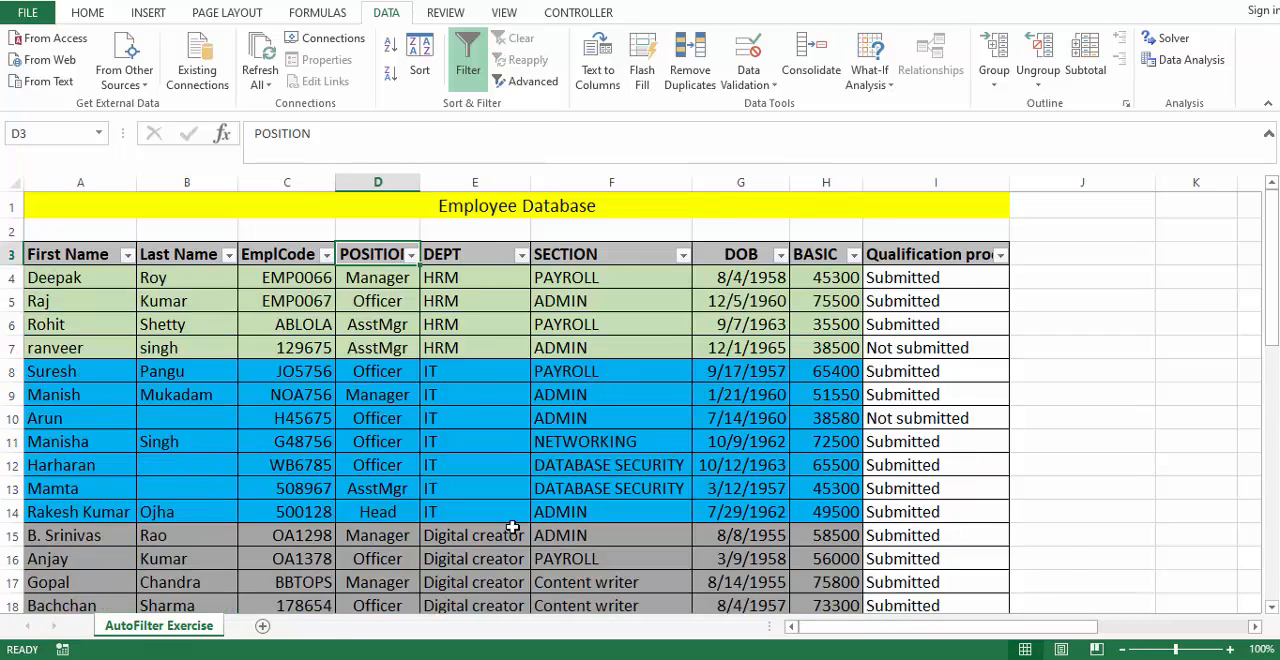
scroll(477, 426, down, 10)
scroll(477, 426, up, 2)
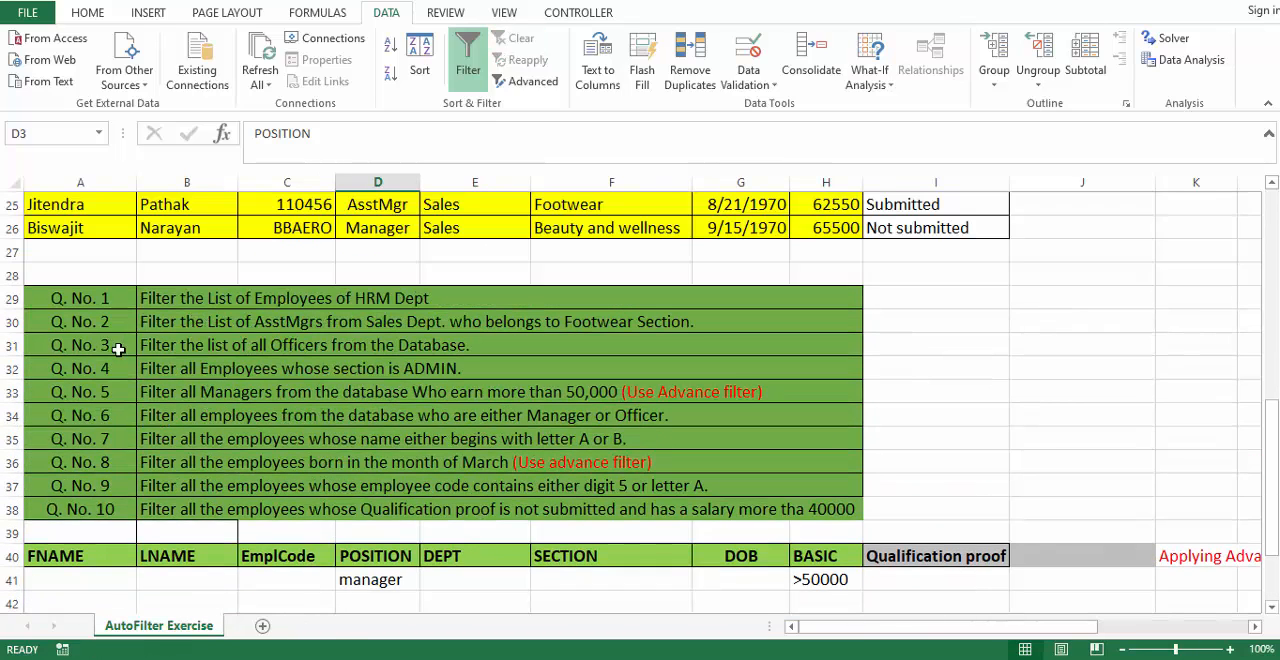
scroll(197, 520, down, 3)
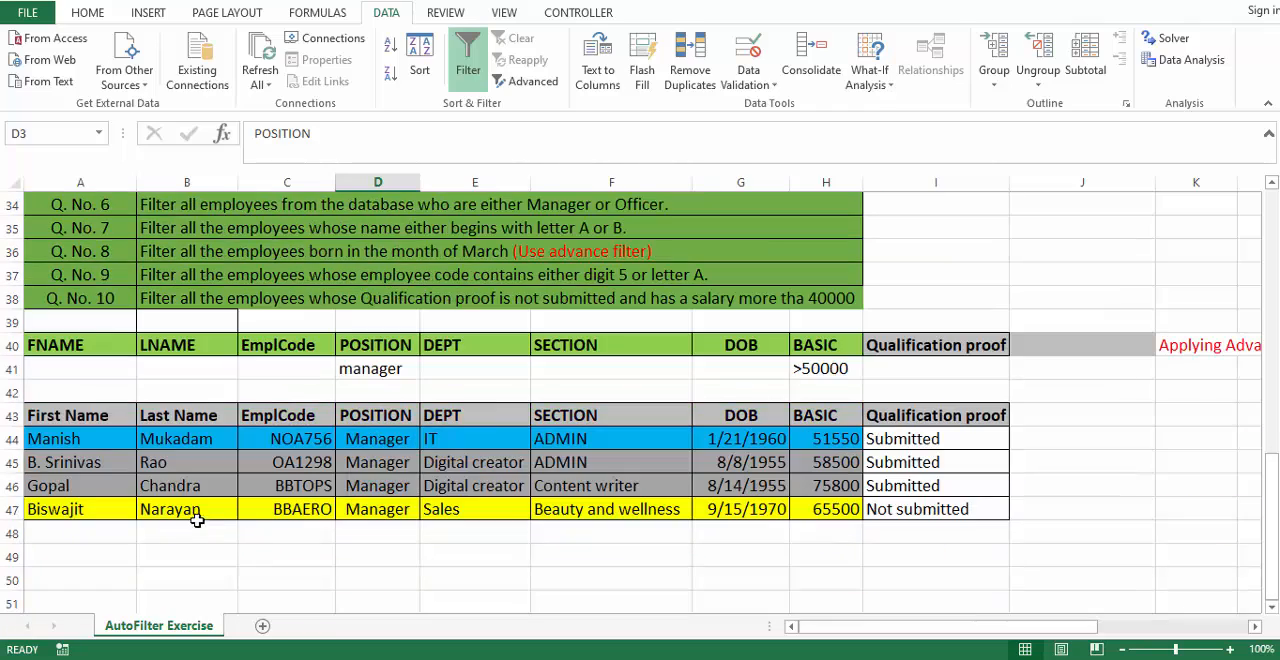
scroll(489, 531, up, 8)
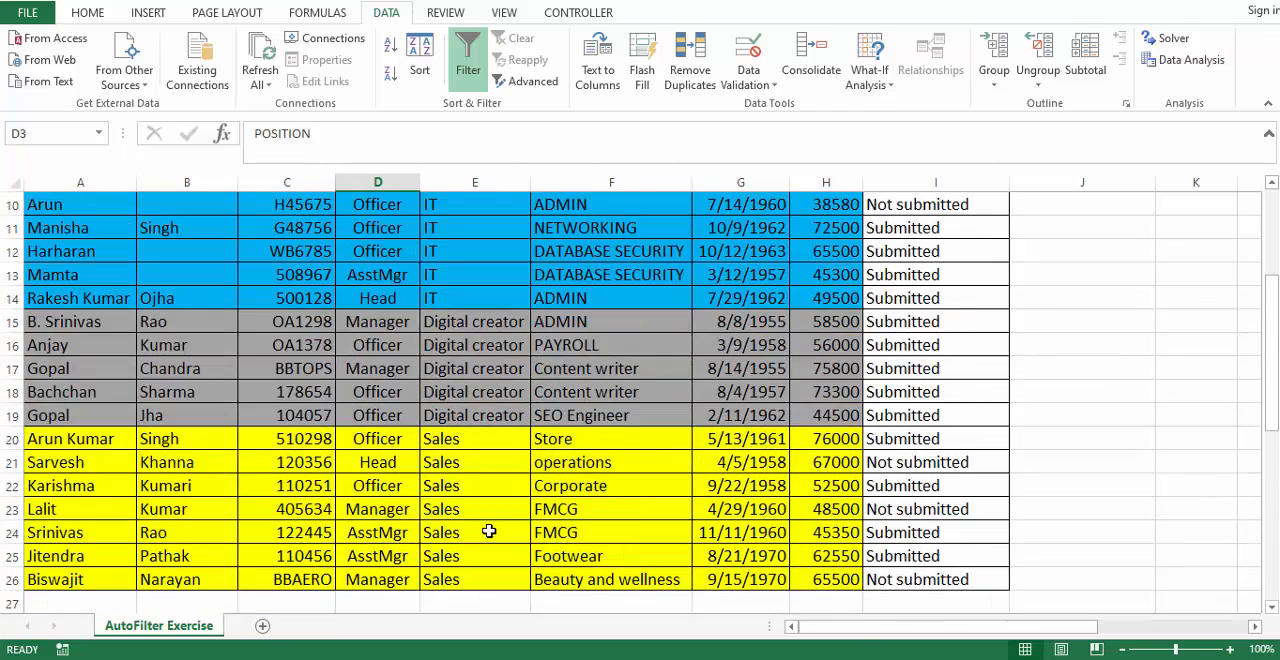